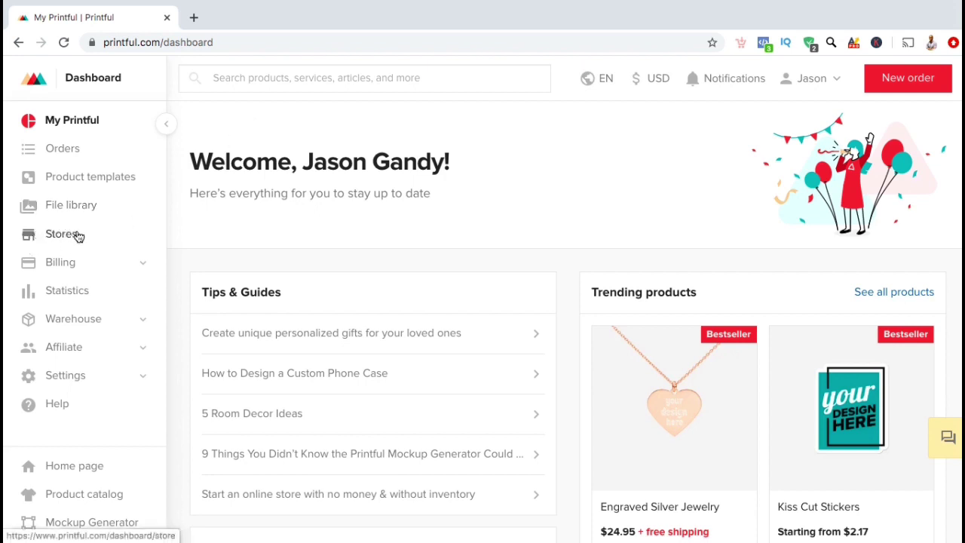
Open the store settings, choose to connect an e-commerce platform, and start the Shopify connection.
click(68, 240)
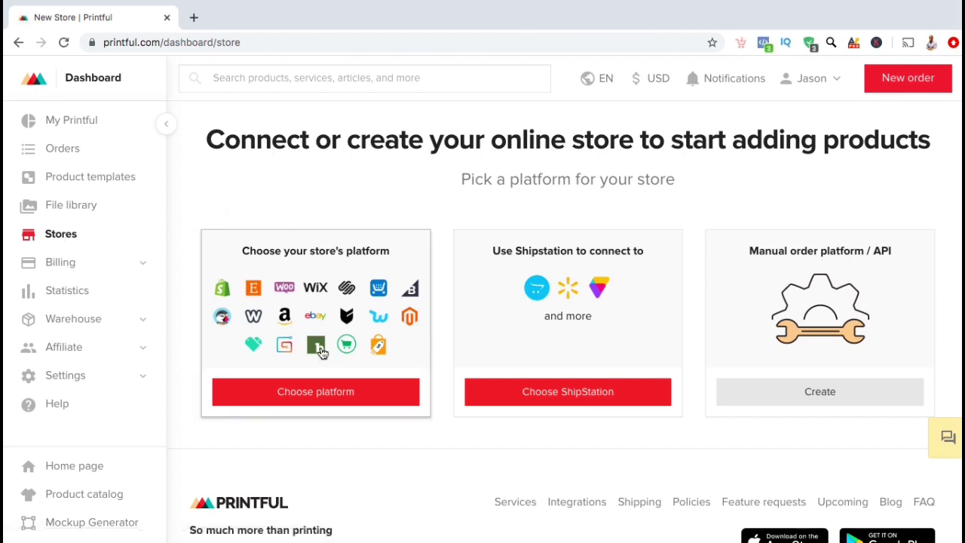
click(336, 392)
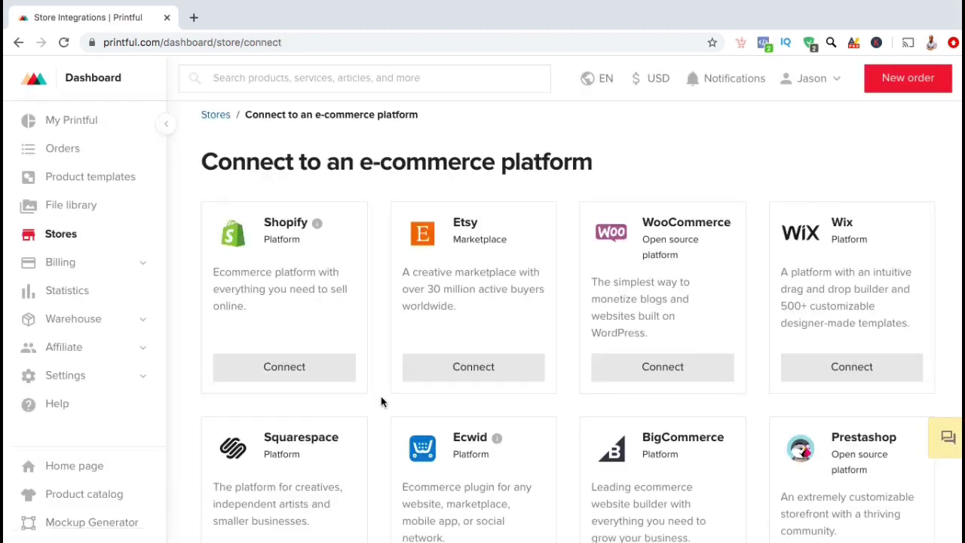
scroll(381, 399, down, 3)
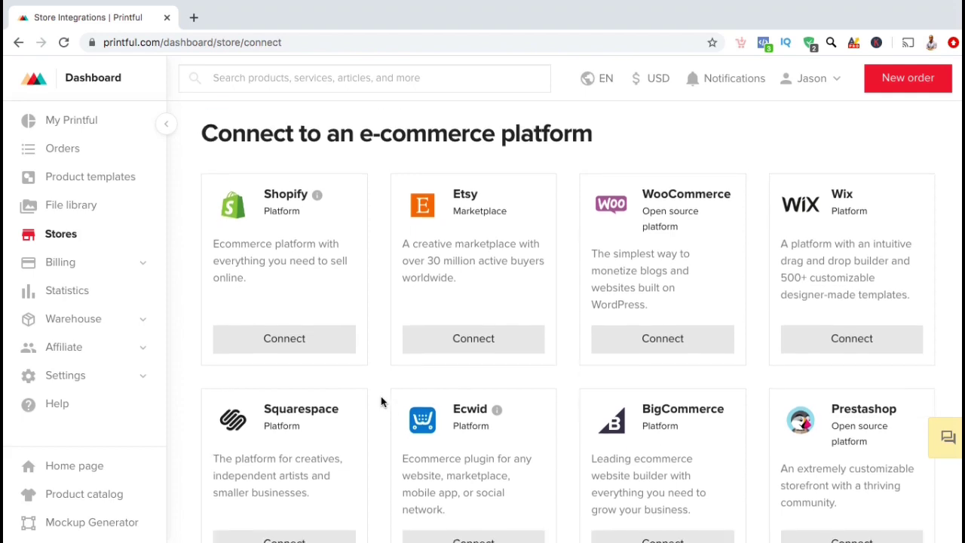
scroll(381, 402, down, 4)
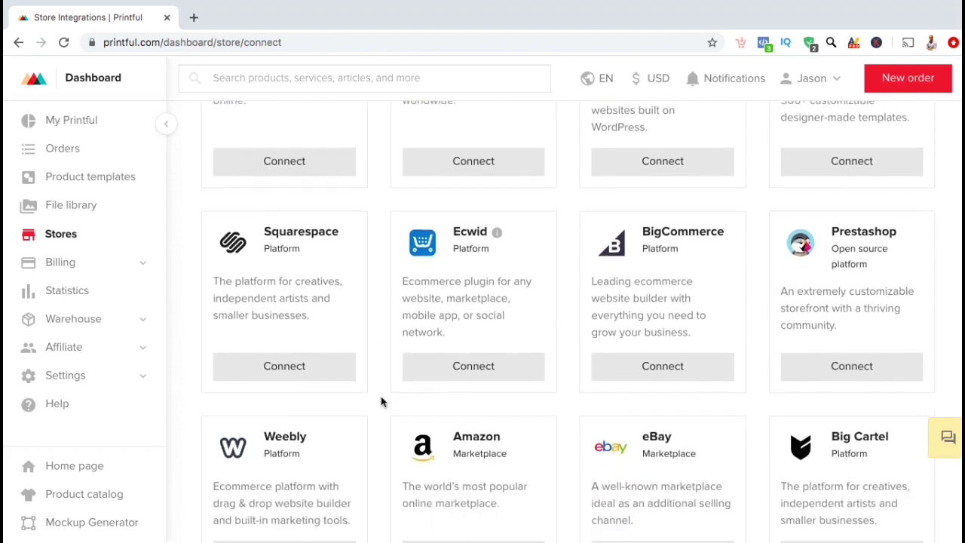
scroll(380, 402, down, 2)
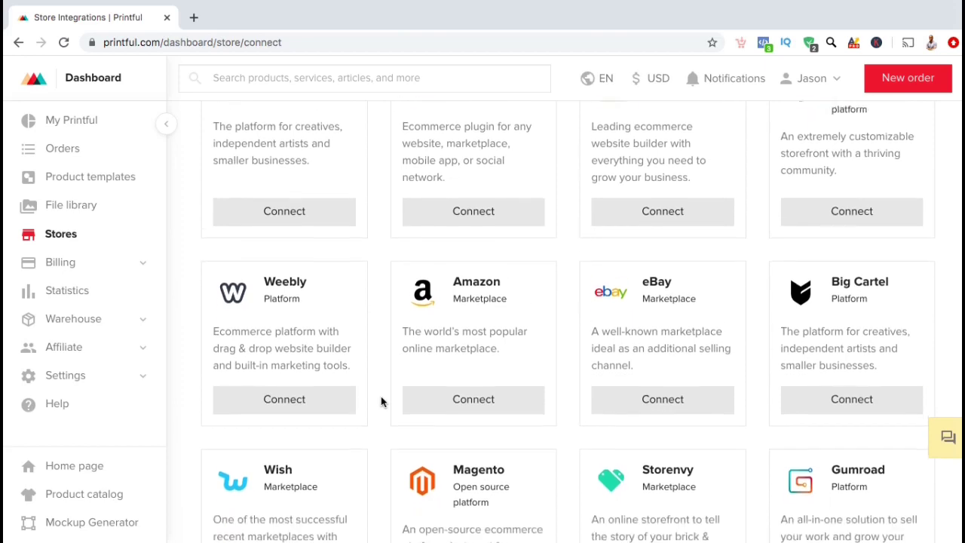
scroll(381, 402, up, 8)
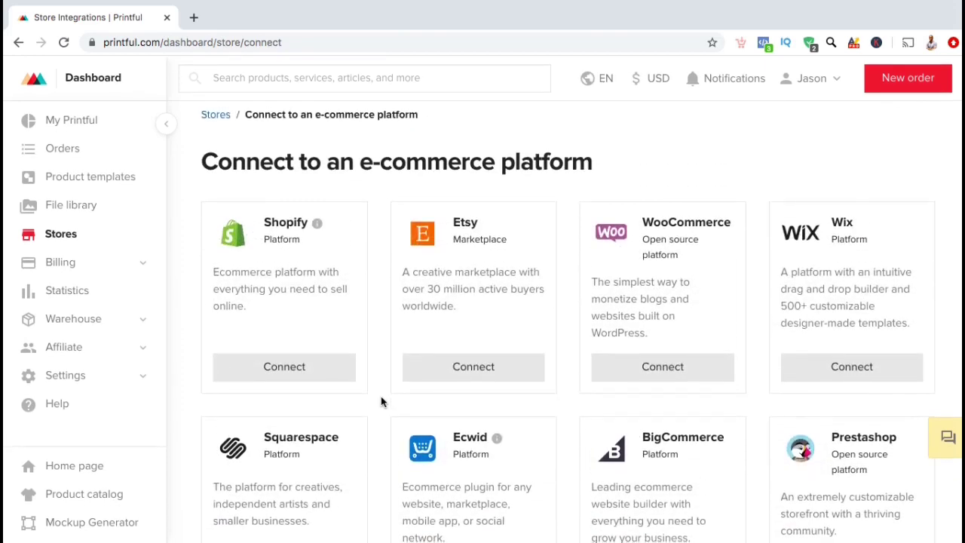
click(346, 376)
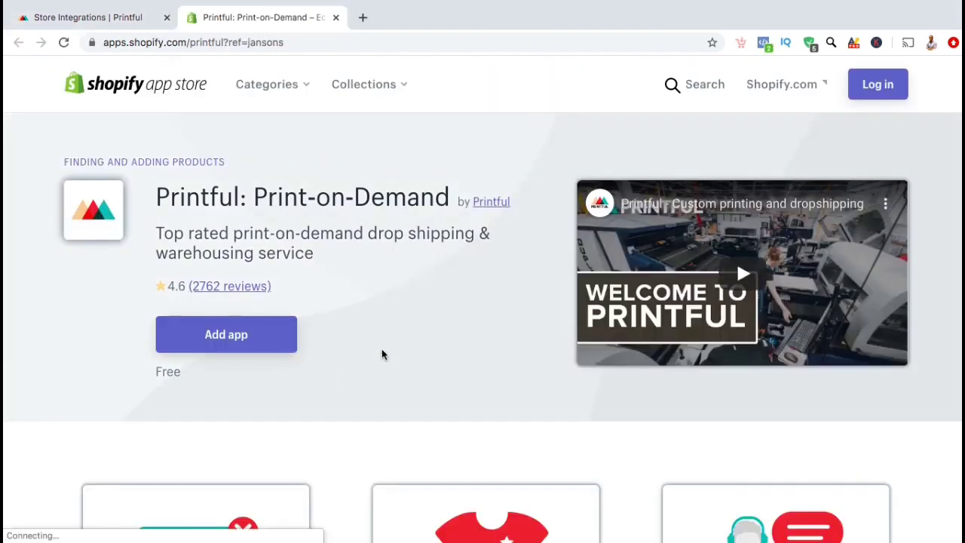
Examine the Printful: Print-on-Demand app listing, including its benefits, description, media gallery and pricing.
scroll(382, 354, down, 5)
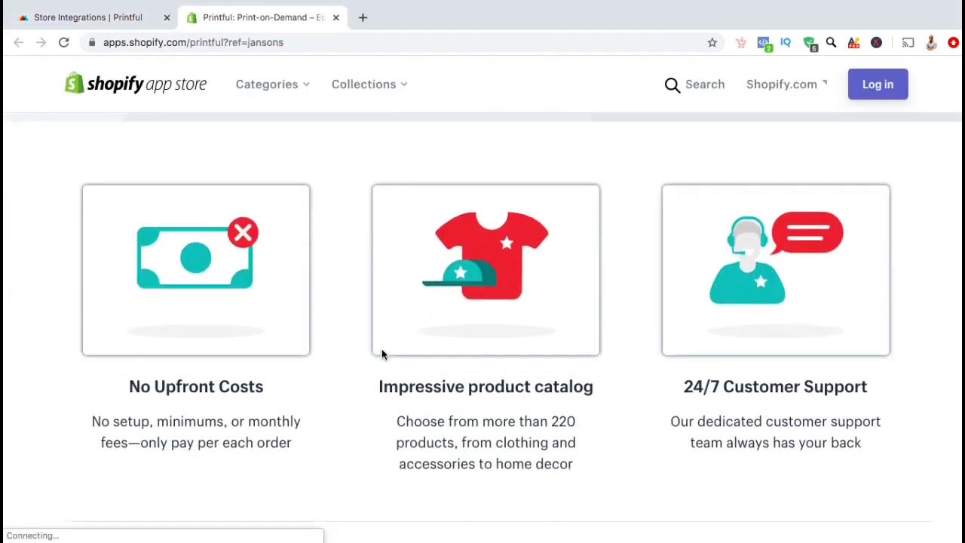
scroll(339, 390, down, 5)
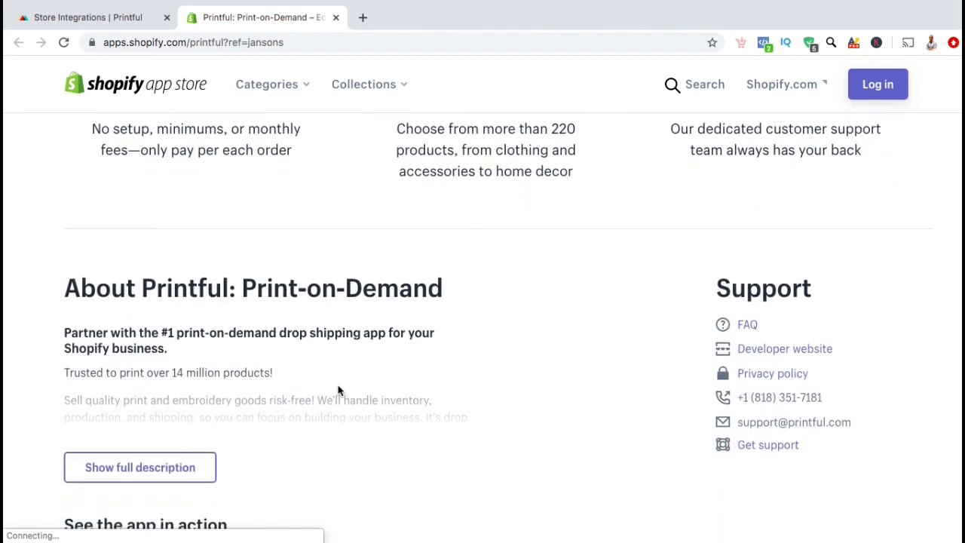
scroll(338, 390, down, 1)
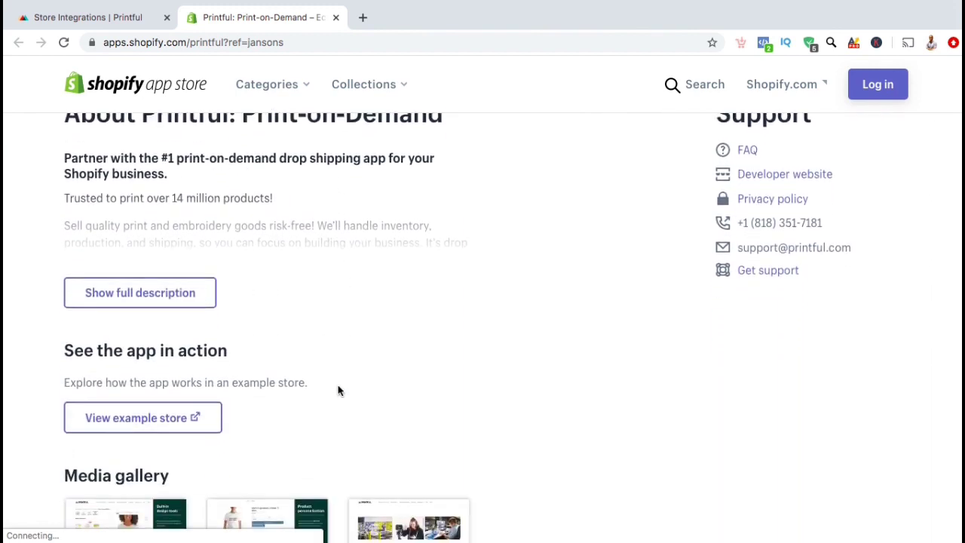
scroll(339, 390, down, 5)
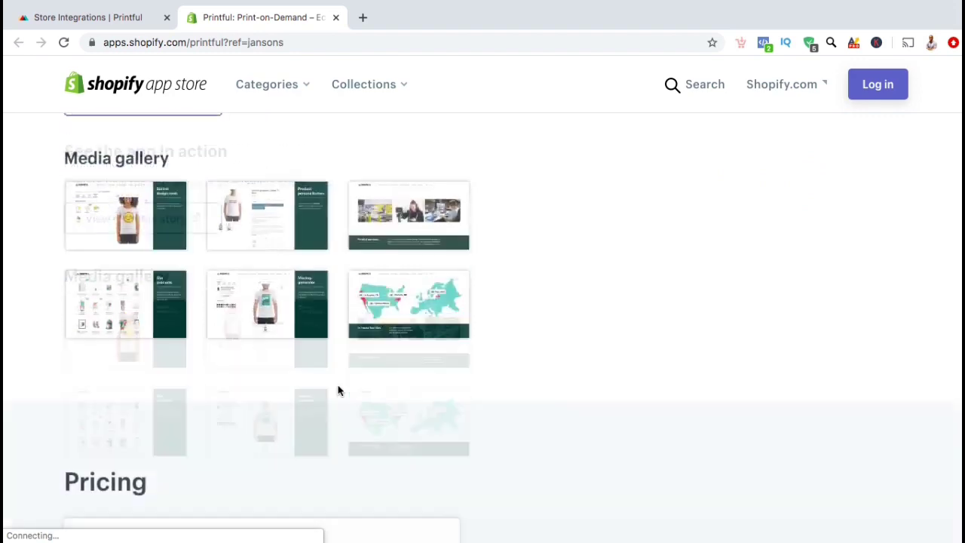
scroll(339, 391, down, 4)
scroll(338, 391, up, 6)
scroll(338, 391, up, 8)
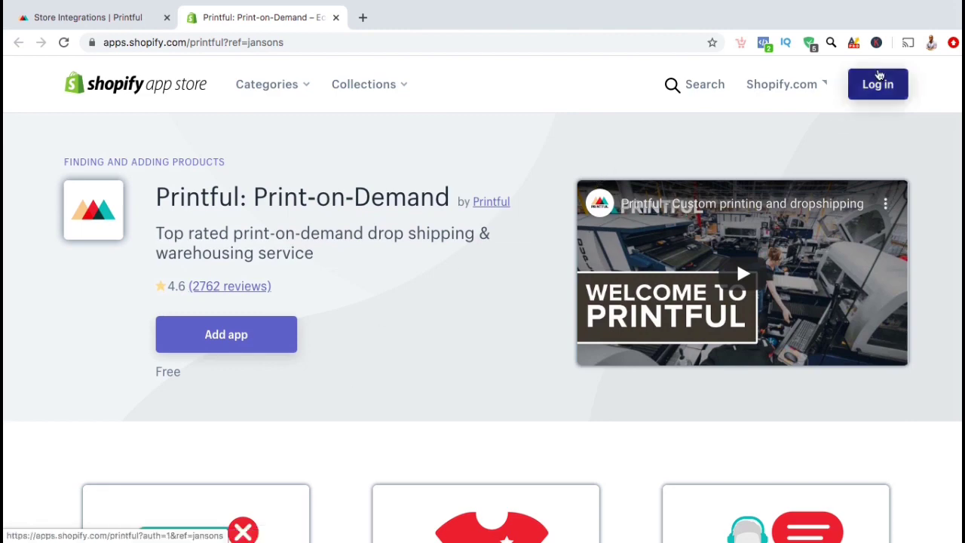
Log in to the nfused-h2o.myshopify.com store and install the Printful: Print-on-Demand app on it.
click(875, 86)
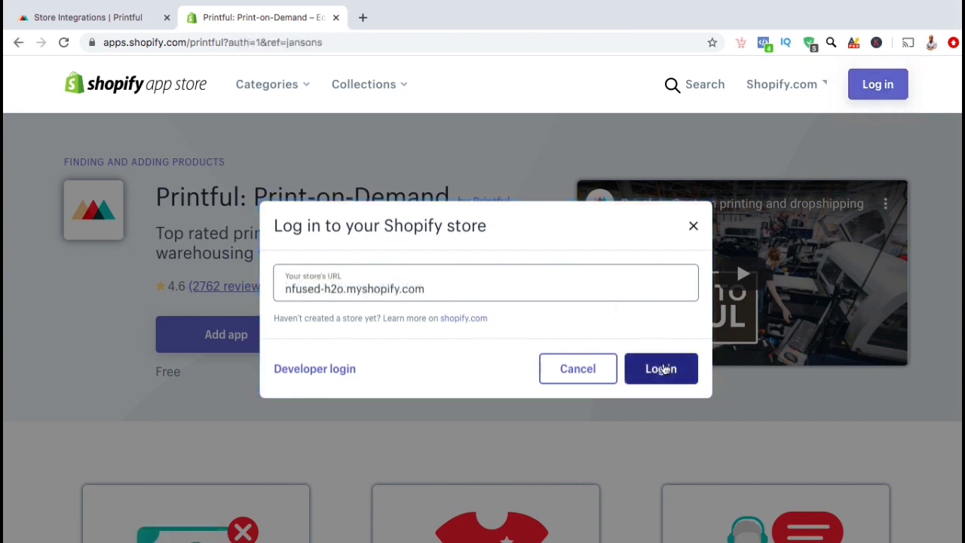
click(662, 368)
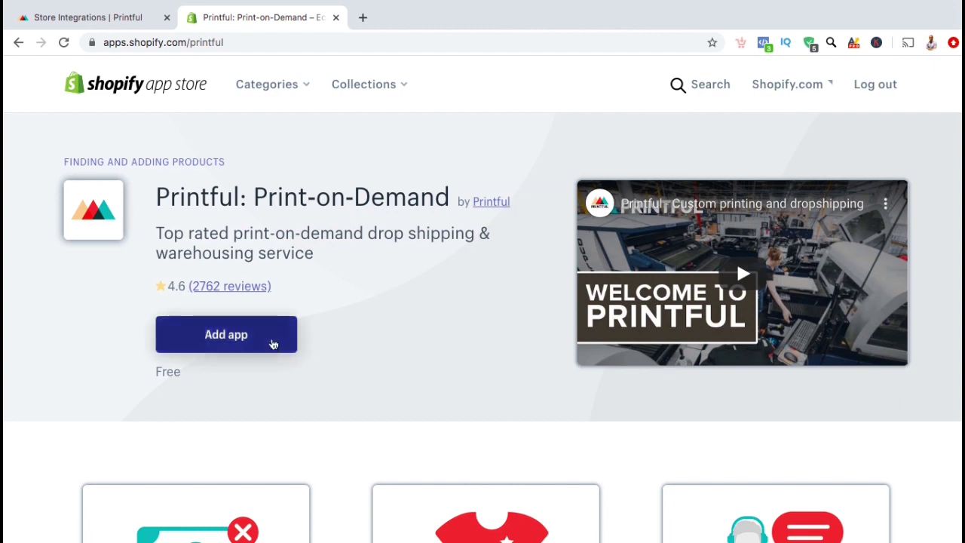
click(273, 344)
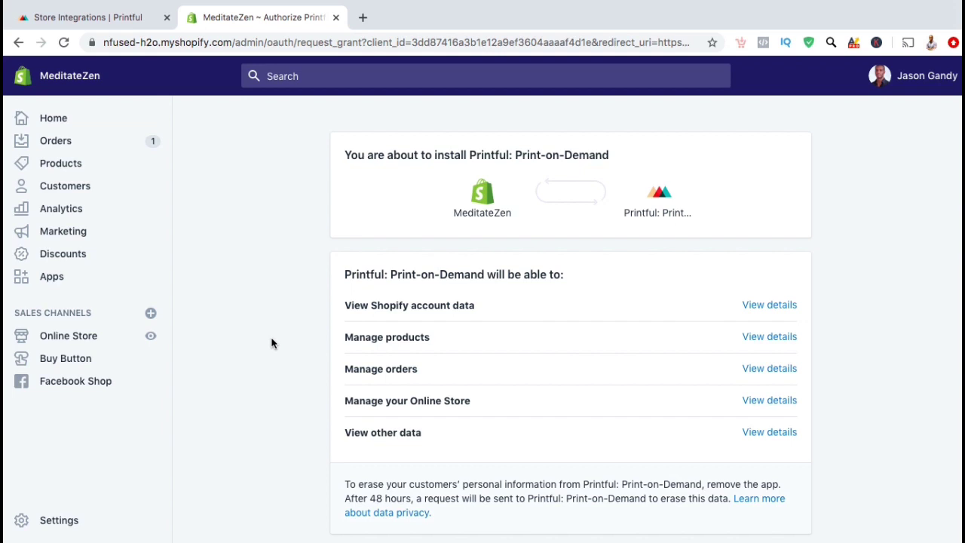
scroll(271, 343, down, 3)
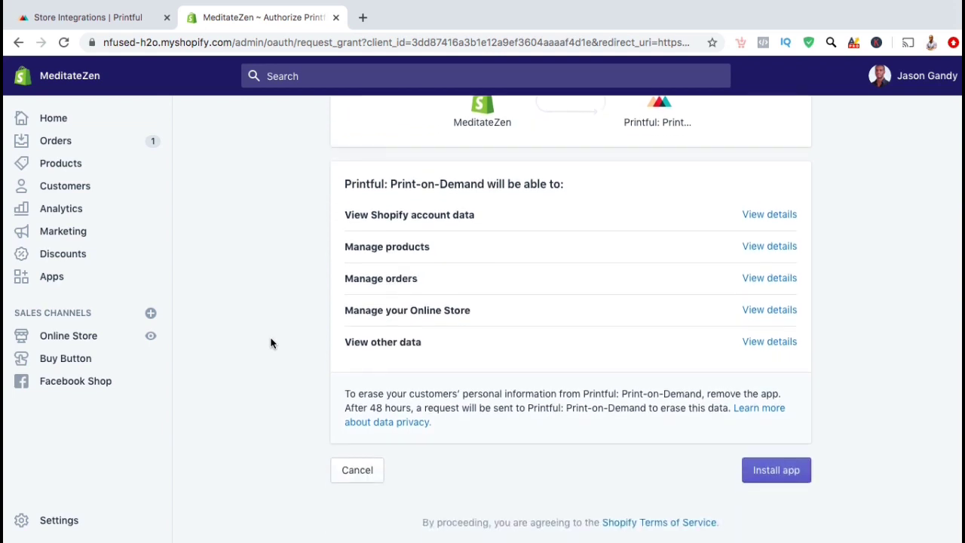
click(754, 475)
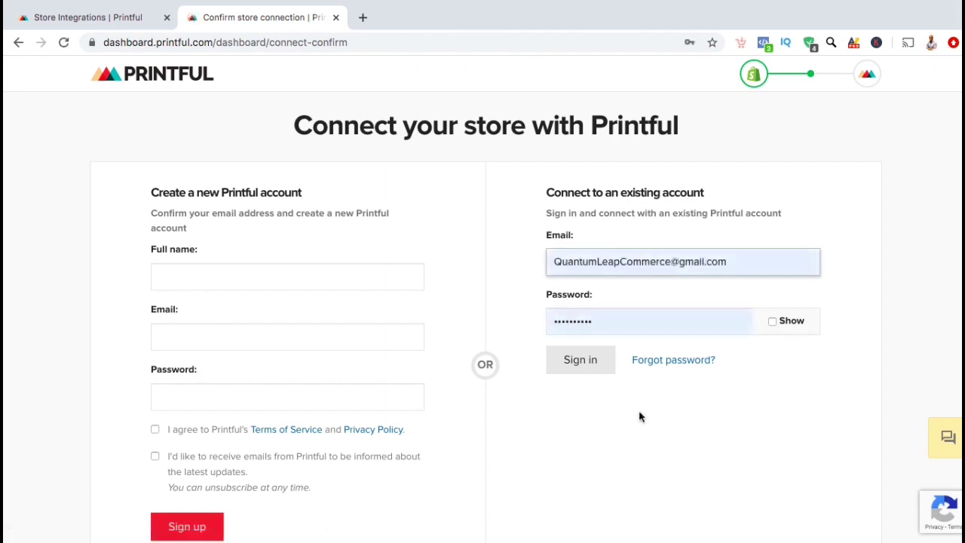
Sign in to the existing Printful account and confirm connecting the Shopify store to it.
click(582, 362)
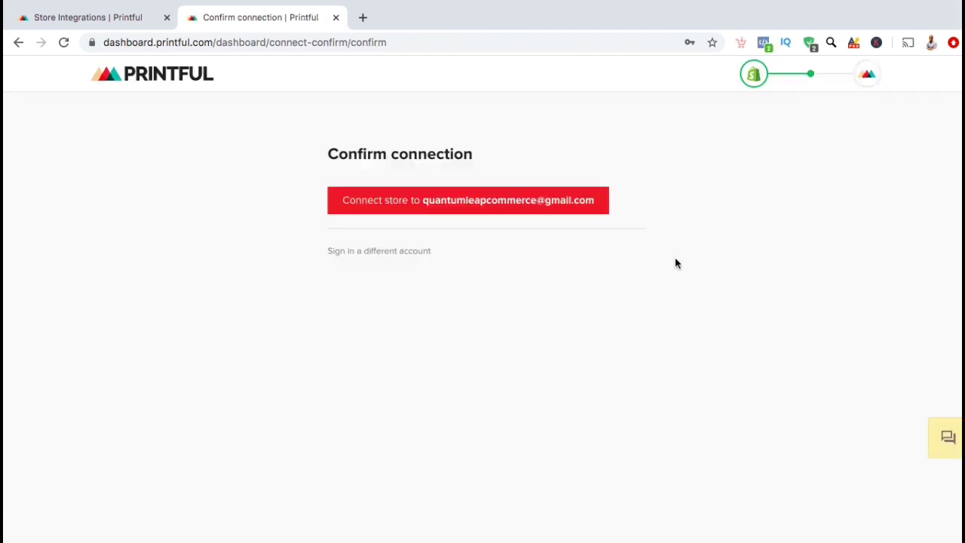
click(596, 212)
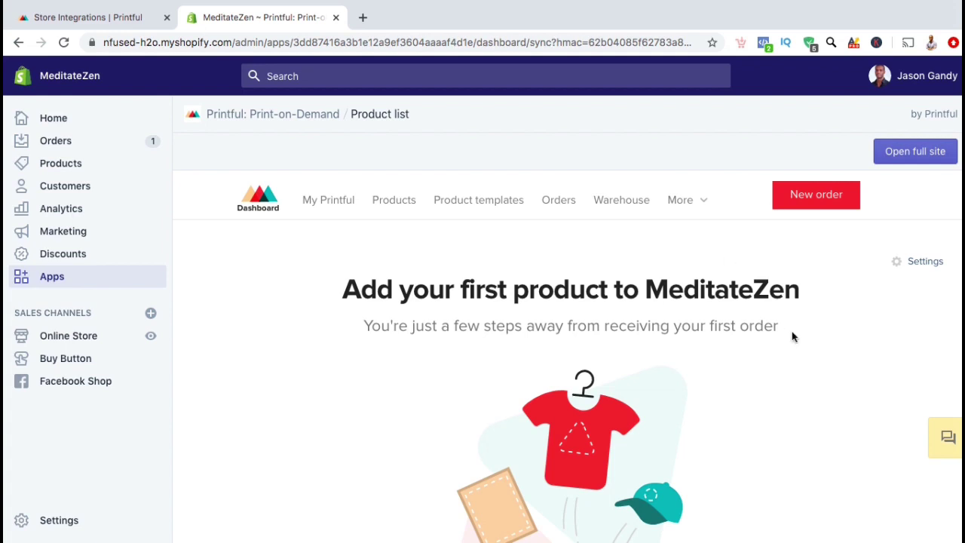
Start adding the first Printful product to the MeditateZen store.
scroll(796, 352, down, 2)
scroll(796, 353, down, 1)
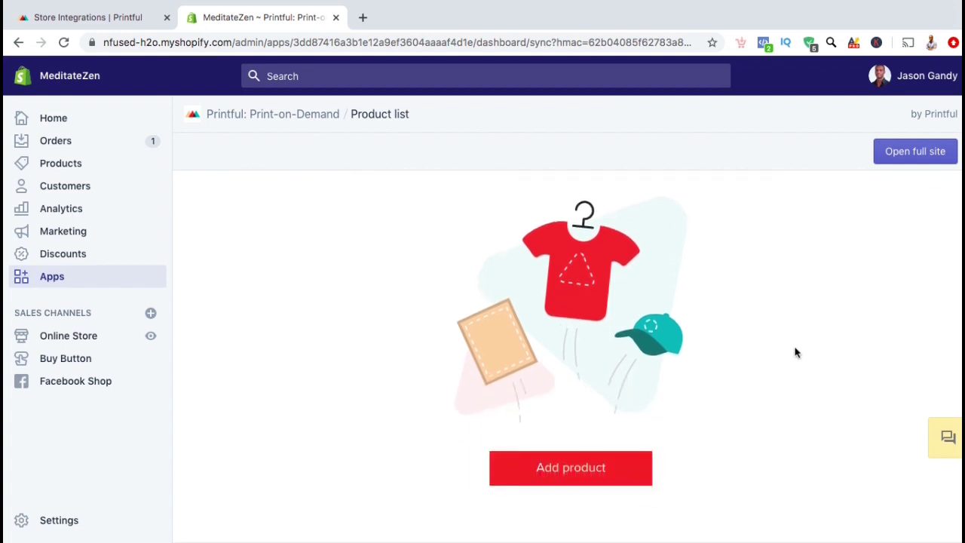
scroll(796, 352, down, 2)
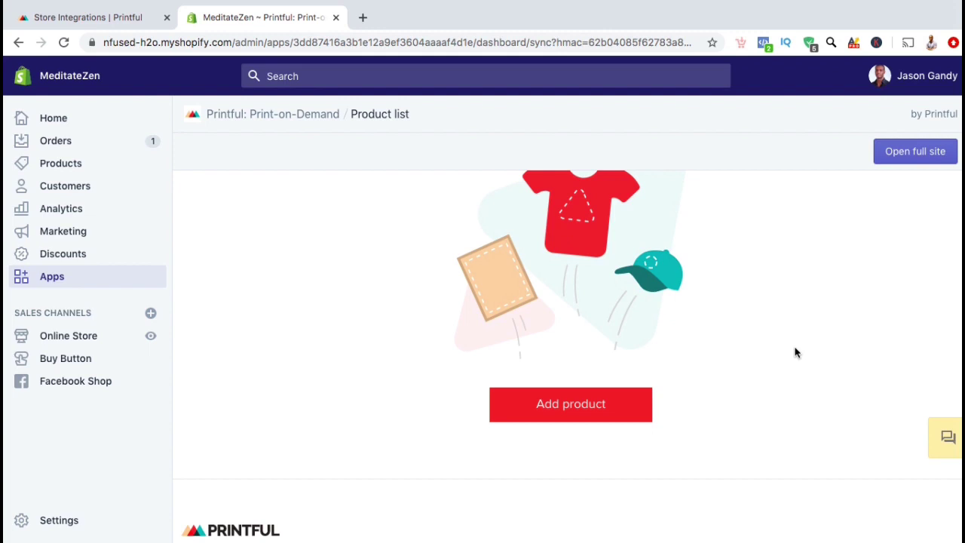
click(618, 407)
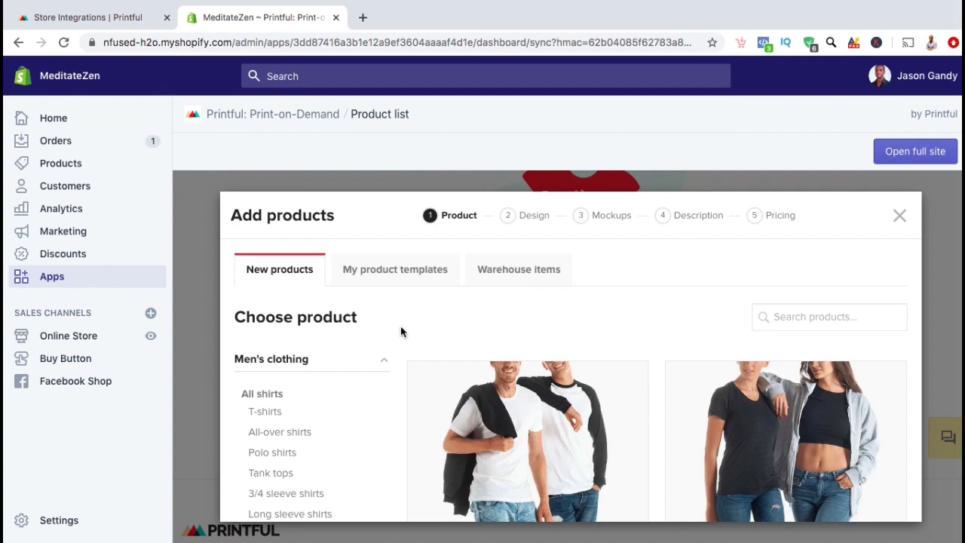
Choose the saved product template "Martial Art Lifestyle | Short-Sleeve Unisex T-Shirt" and continue to its design details.
scroll(400, 326, down, 3)
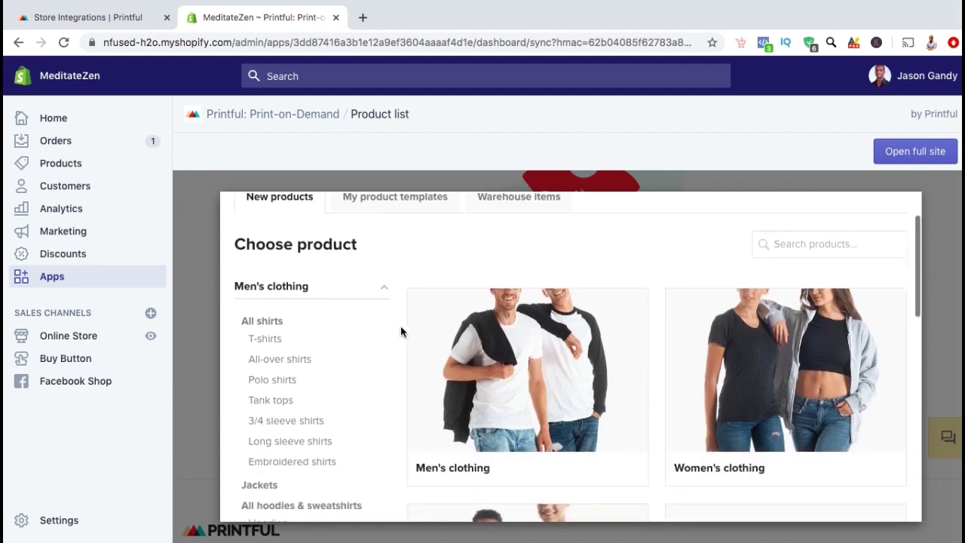
scroll(401, 332, down, 5)
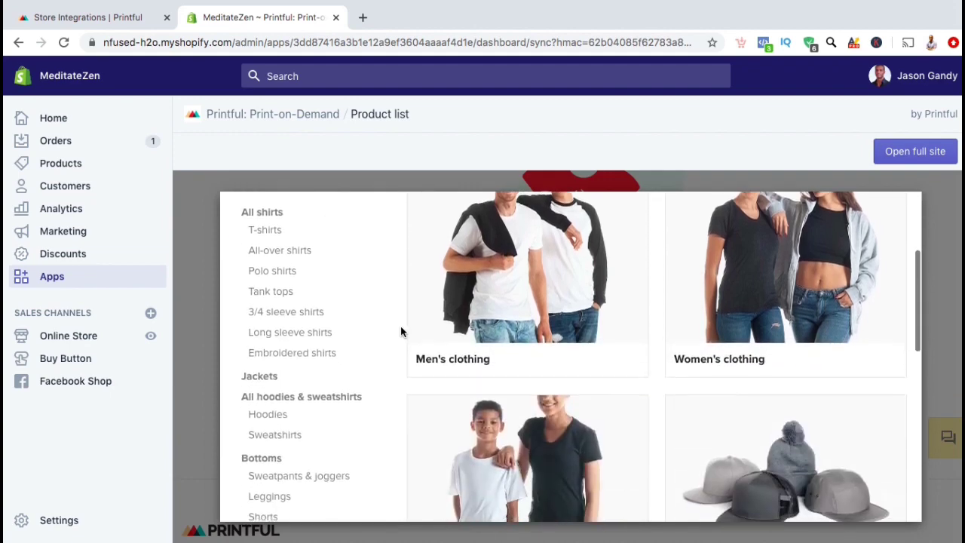
scroll(400, 332, down, 5)
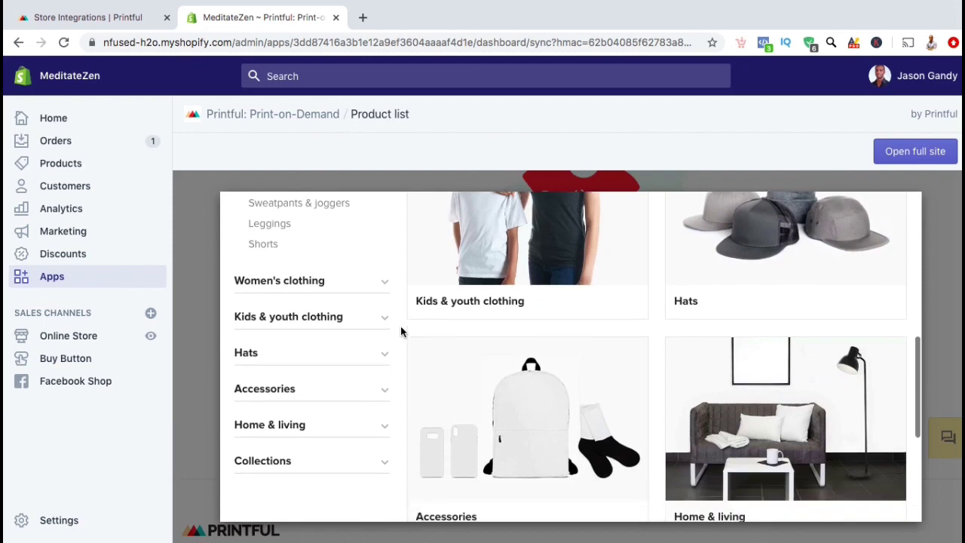
scroll(400, 332, down, 5)
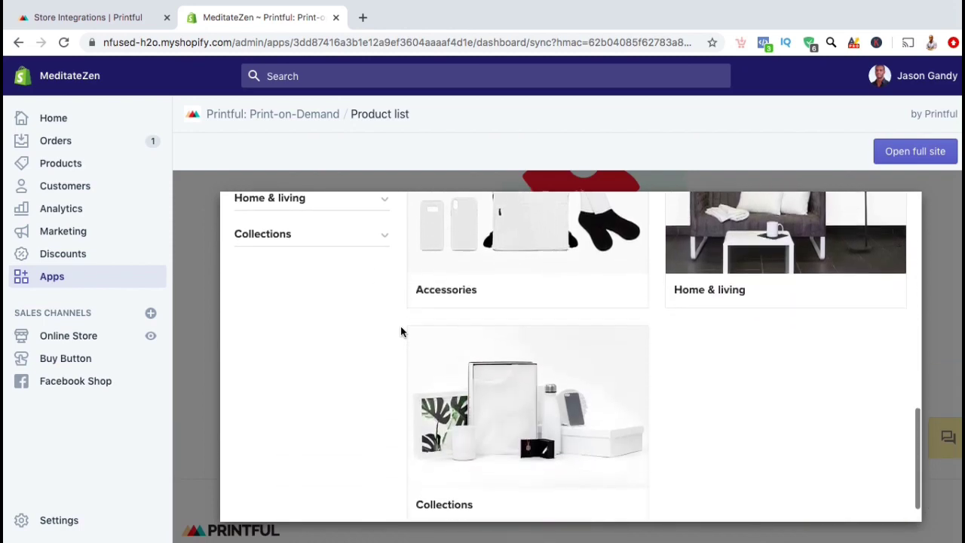
scroll(400, 331, up, 7)
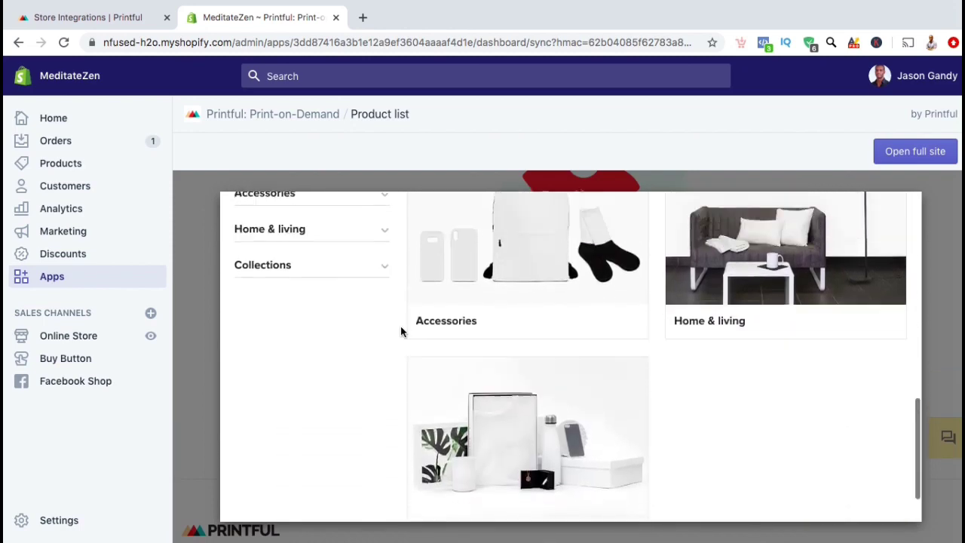
scroll(401, 332, up, 9)
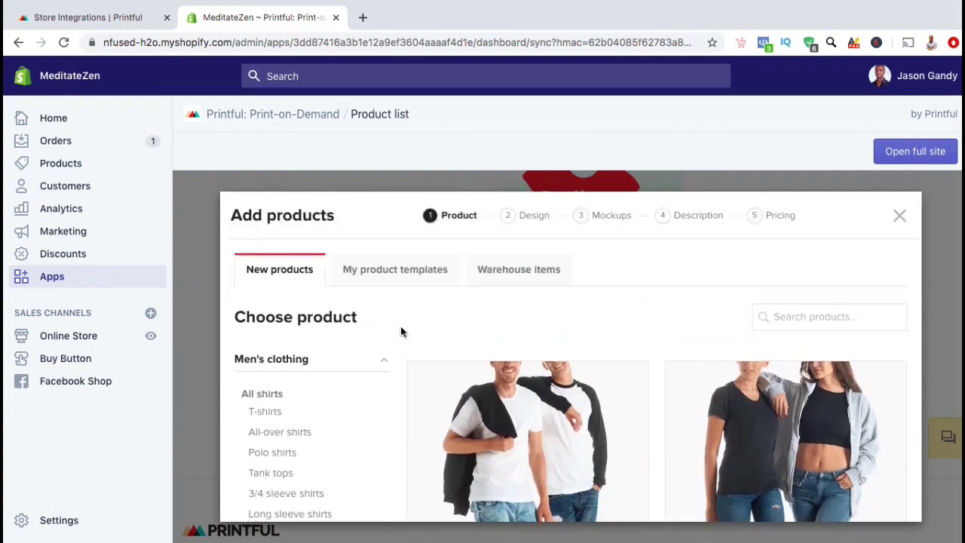
click(405, 279)
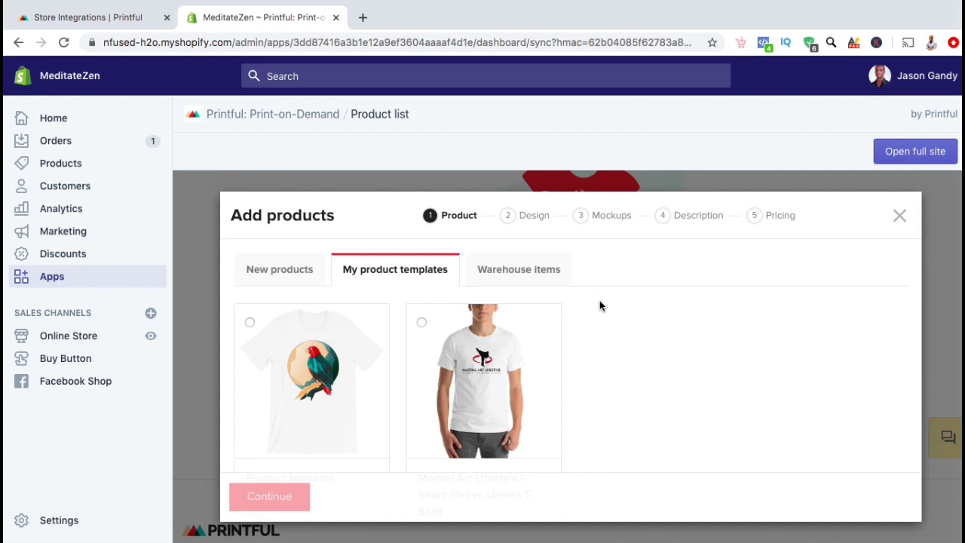
scroll(598, 301, down, 3)
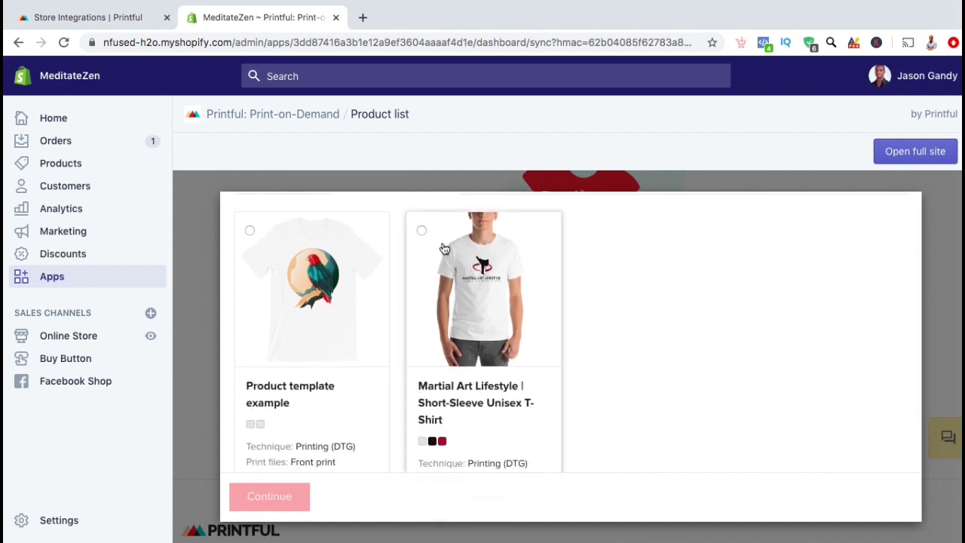
click(421, 232)
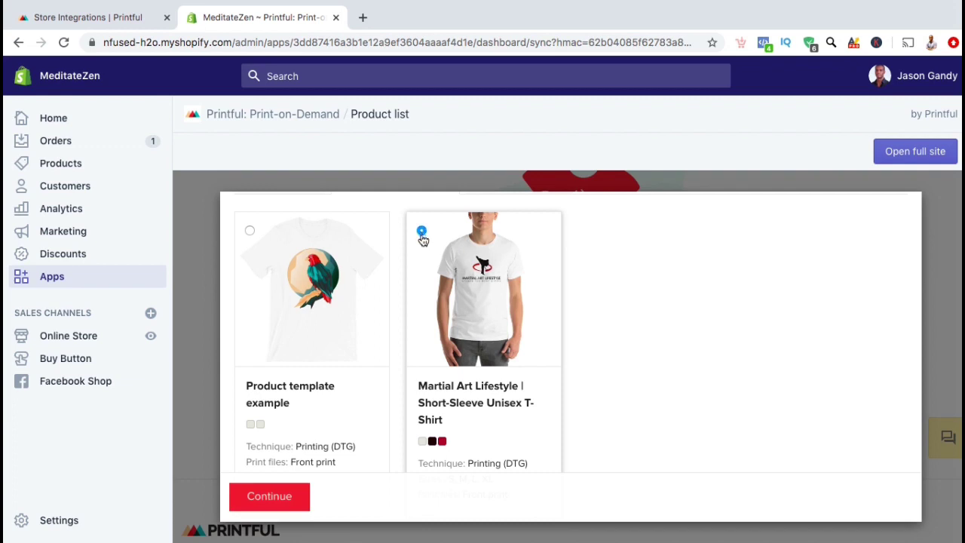
click(291, 498)
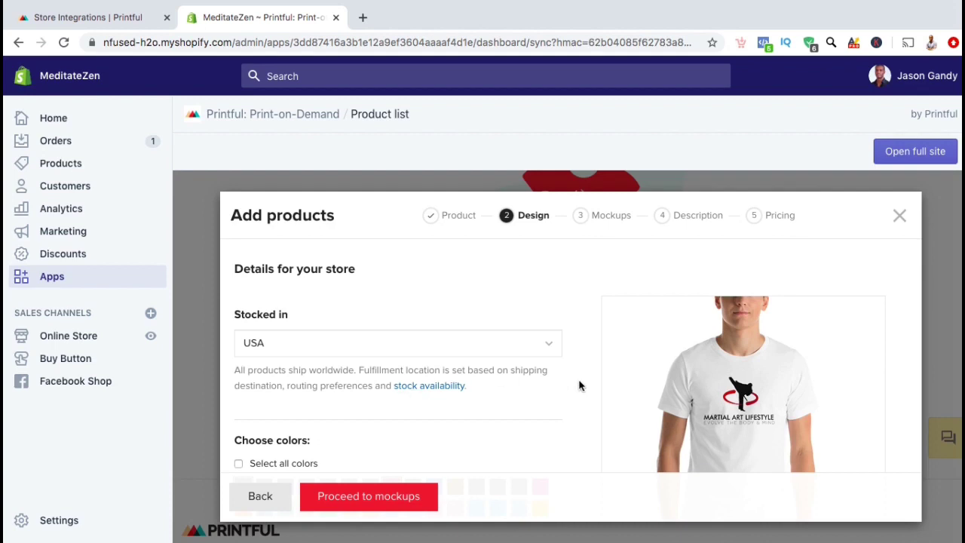
Deselect black, add Heather Mint and a light blue to the shirt colors, and include size 2XL.
scroll(578, 385, down, 3)
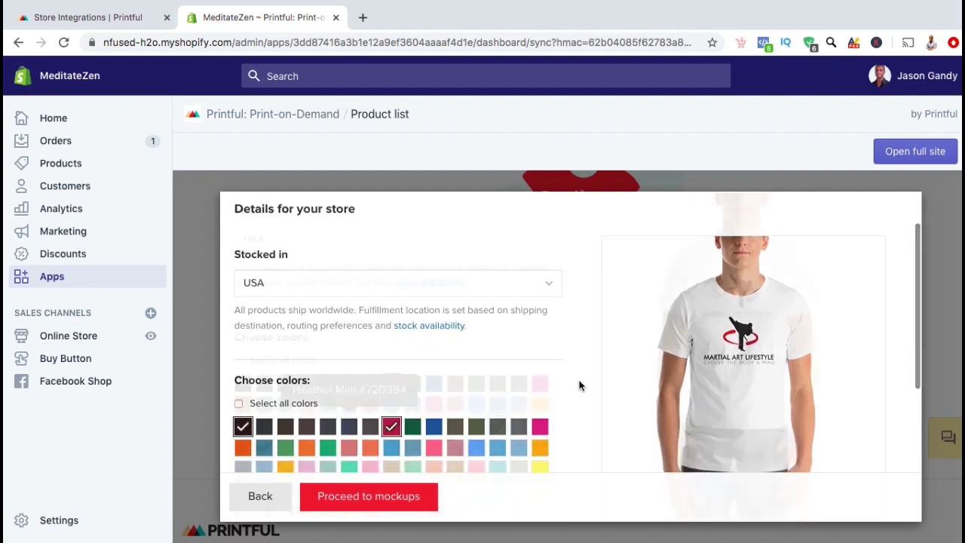
click(349, 429)
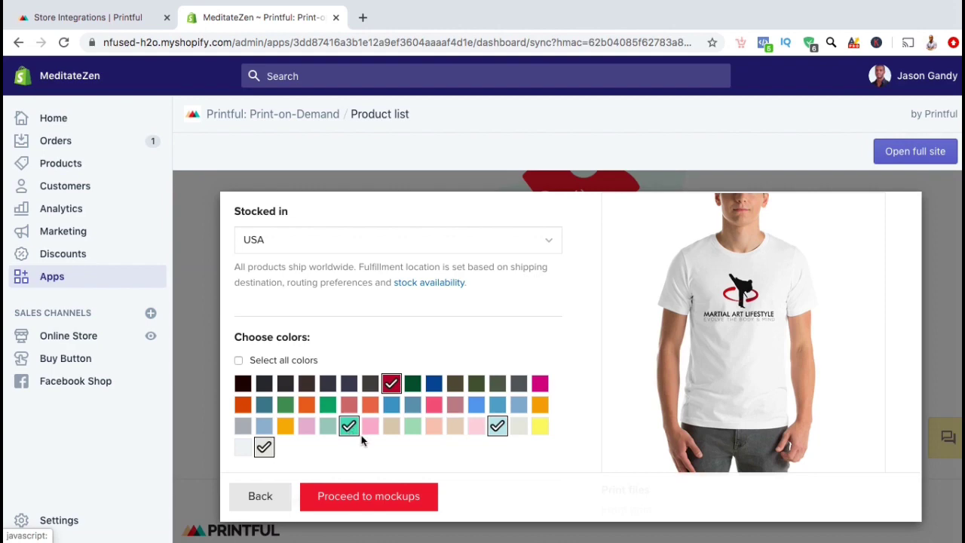
scroll(373, 451, down, 5)
click(392, 331)
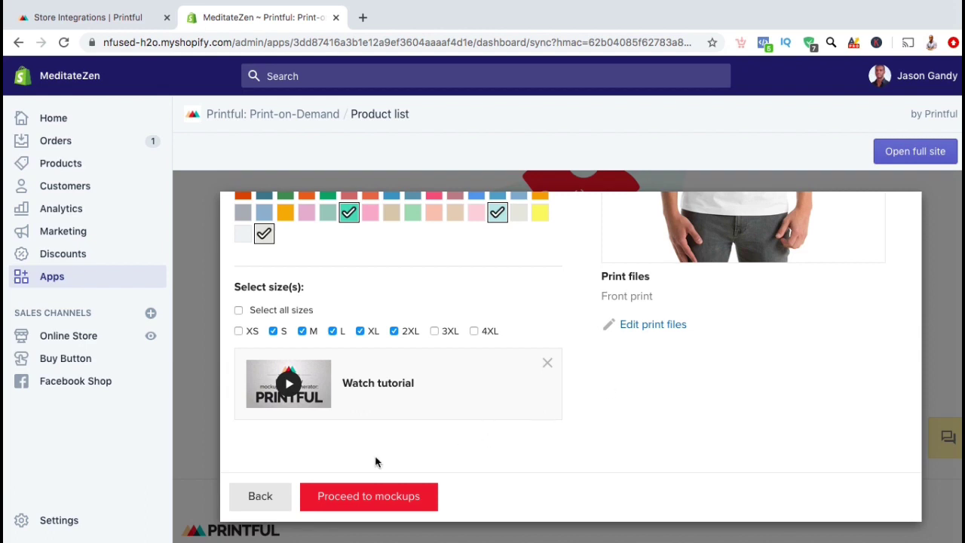
Continue to the mockups, choose the Flat Lifestyle mockup style, and proceed to the product description.
click(370, 505)
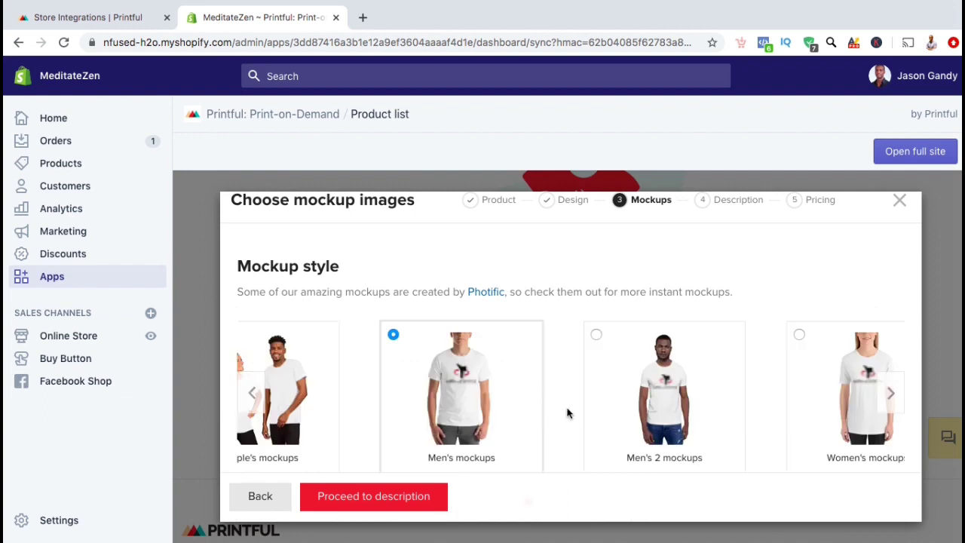
scroll(567, 413, down, 1)
click(891, 328)
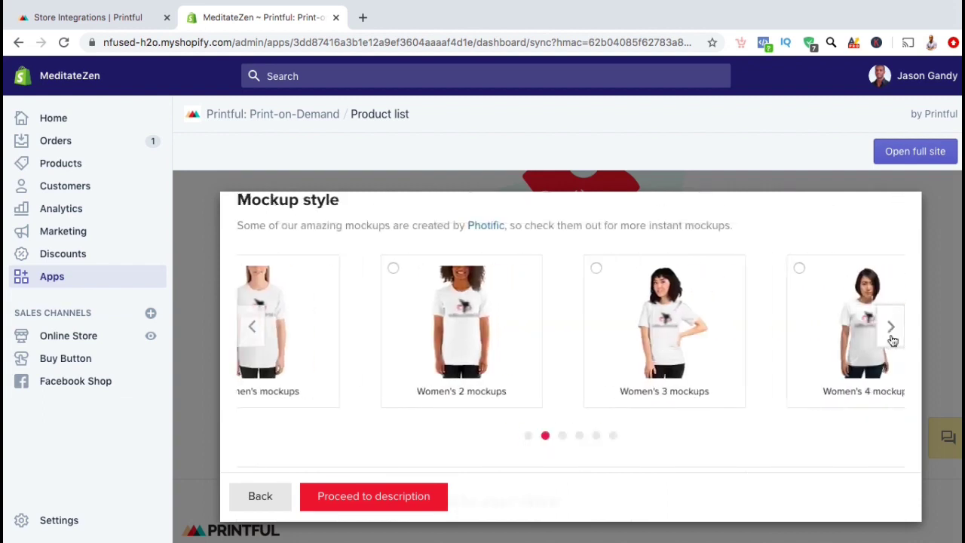
click(891, 327)
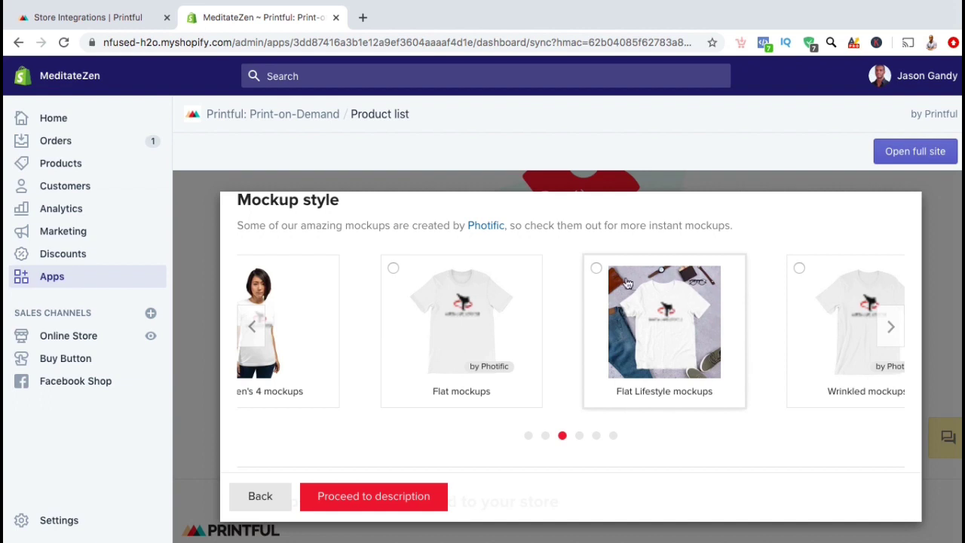
click(597, 270)
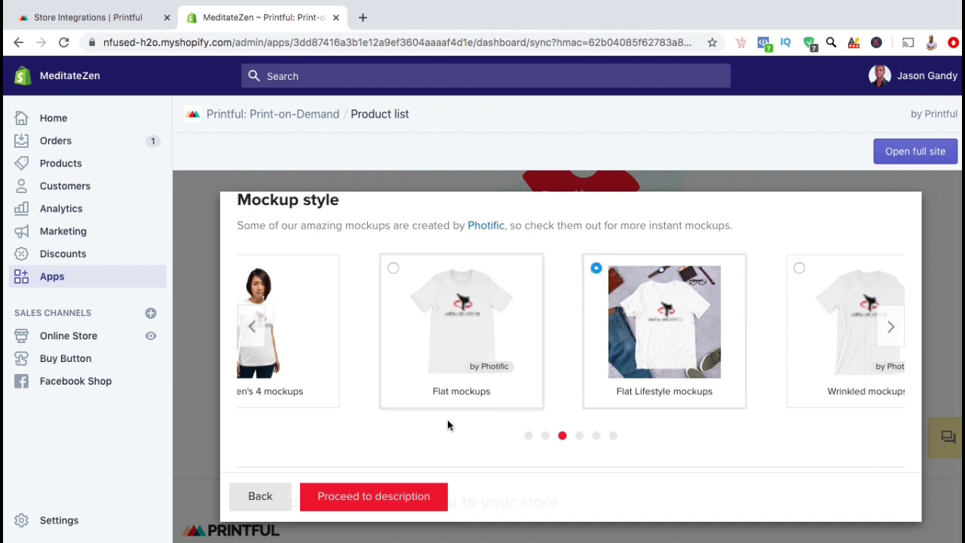
click(406, 496)
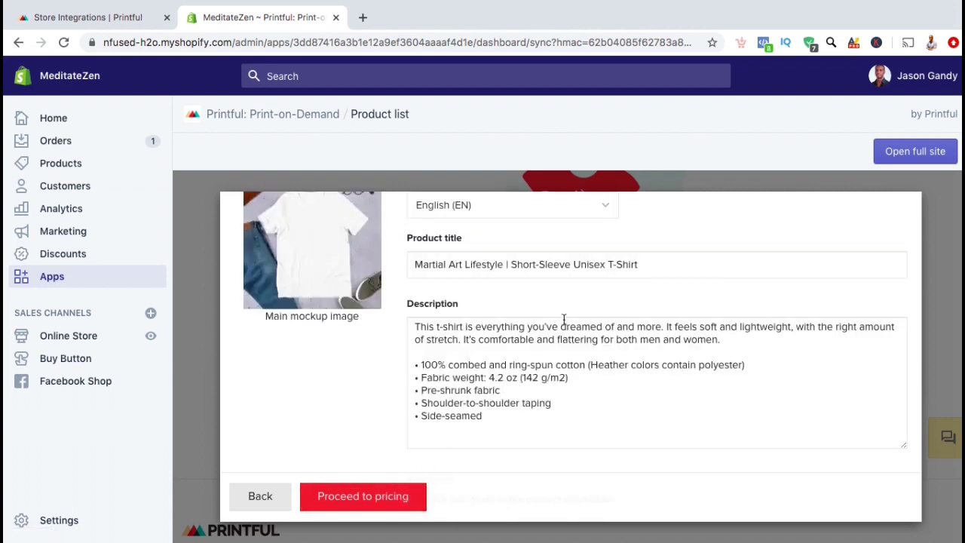
Start the description with "Do you live the martial arts lifestyle? Get the Martial Art Lifestyle T-Shirt!" and a separate line "Available in 4 different colors!".
scroll(565, 318, up, 2)
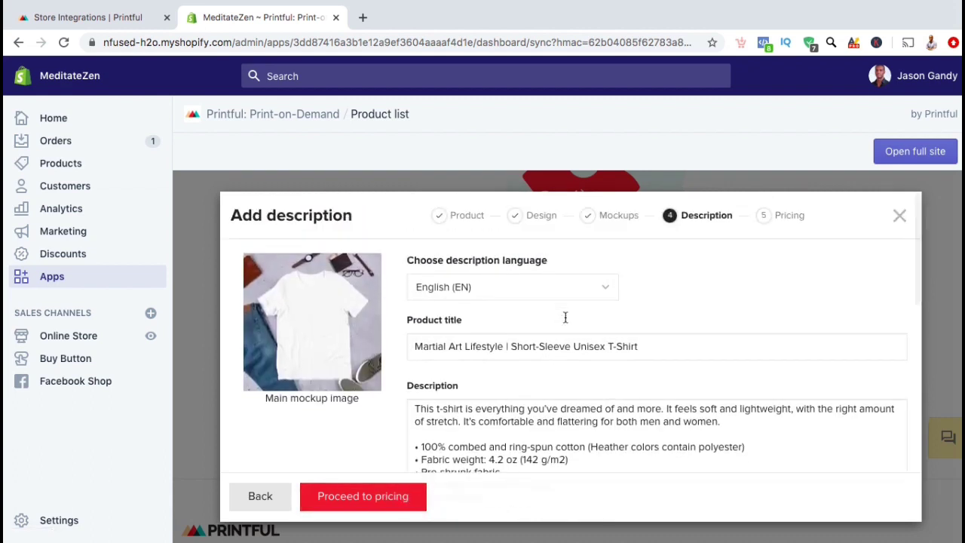
scroll(565, 318, down, 2)
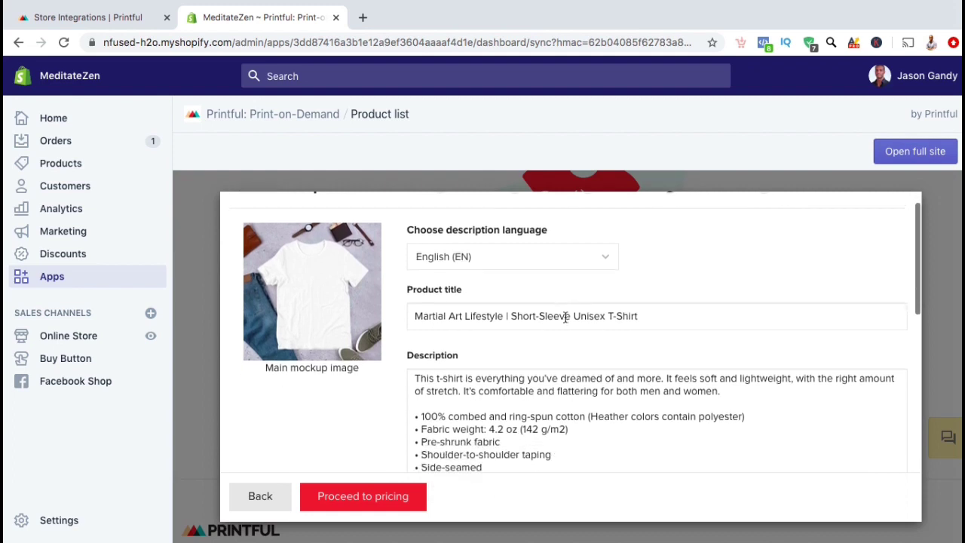
click(412, 383)
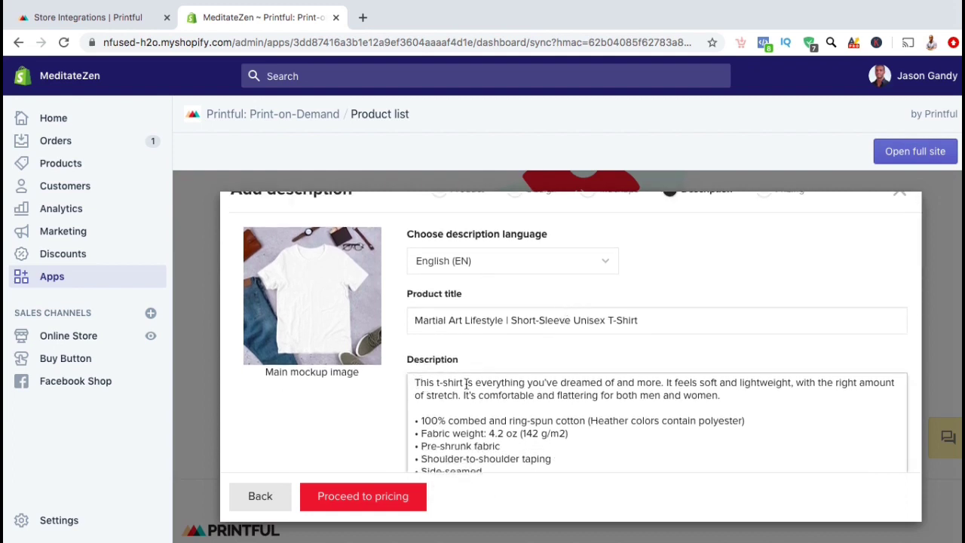
key(Return)
key(Return)
text(Get the Martial Art Lifestyle T-Shirt!)
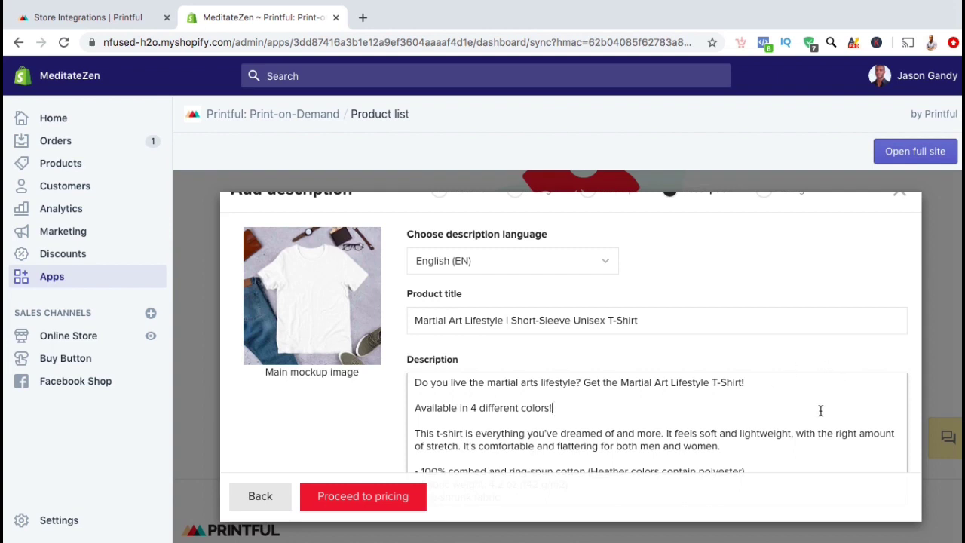
Add the product tags martial arts, karate, kung fu and mma below the size guide.
scroll(824, 345, down, 3)
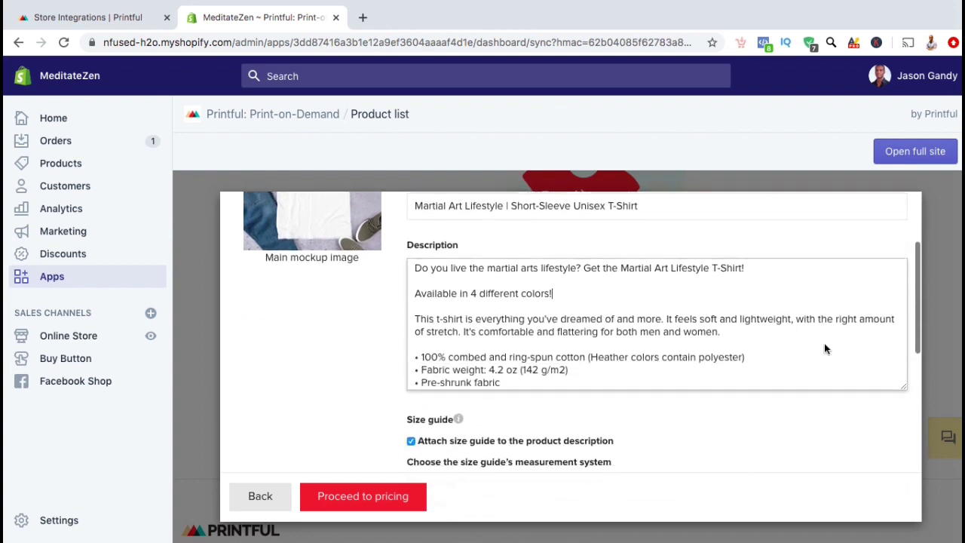
scroll(825, 346, down, 2)
scroll(819, 399, down, 2)
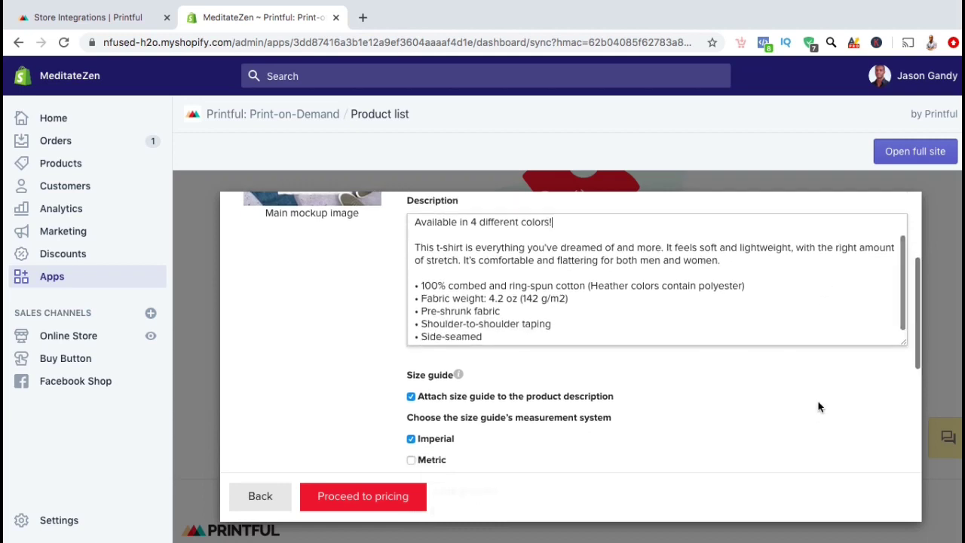
scroll(819, 407, down, 2)
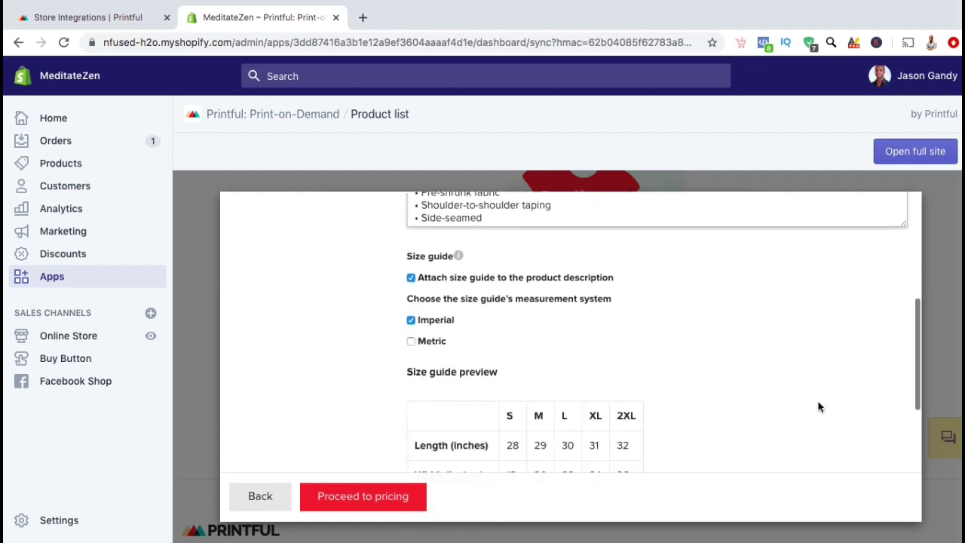
scroll(819, 407, down, 1)
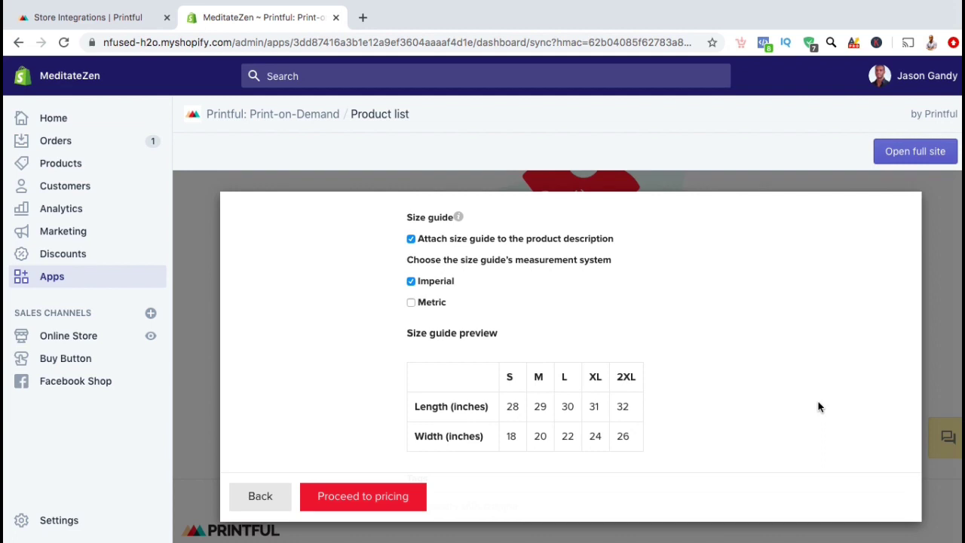
scroll(781, 385, down, 3)
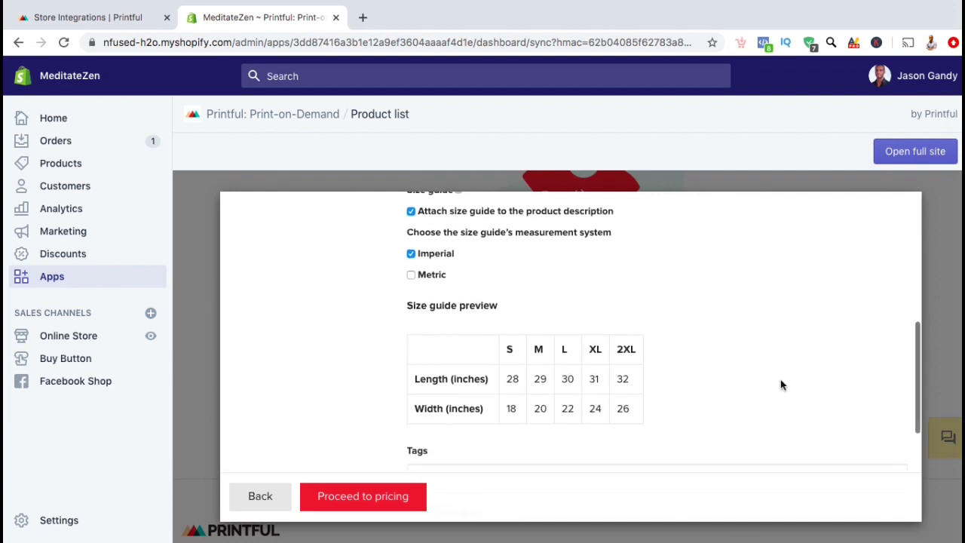
scroll(781, 385, down, 1)
click(780, 367)
text(ma)
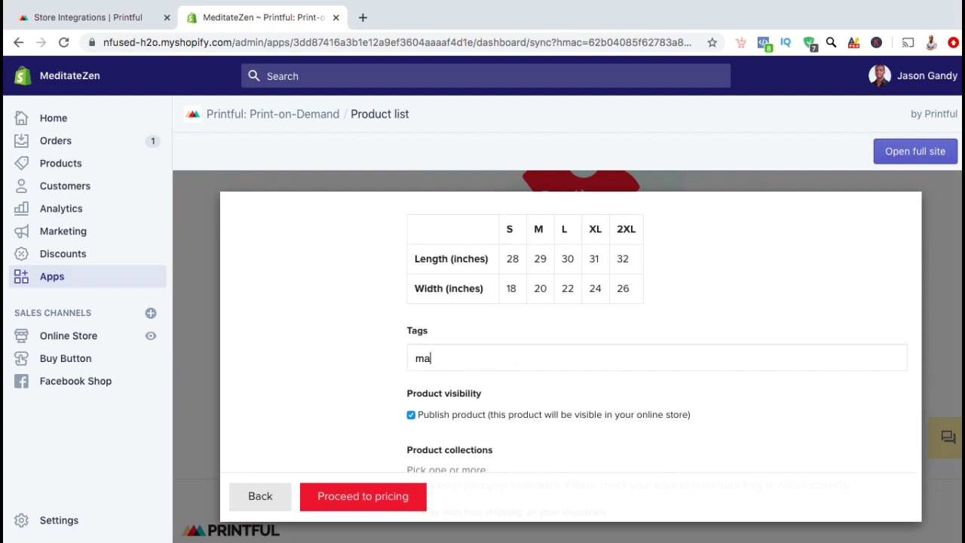
text(rtial arts)
key(Return)
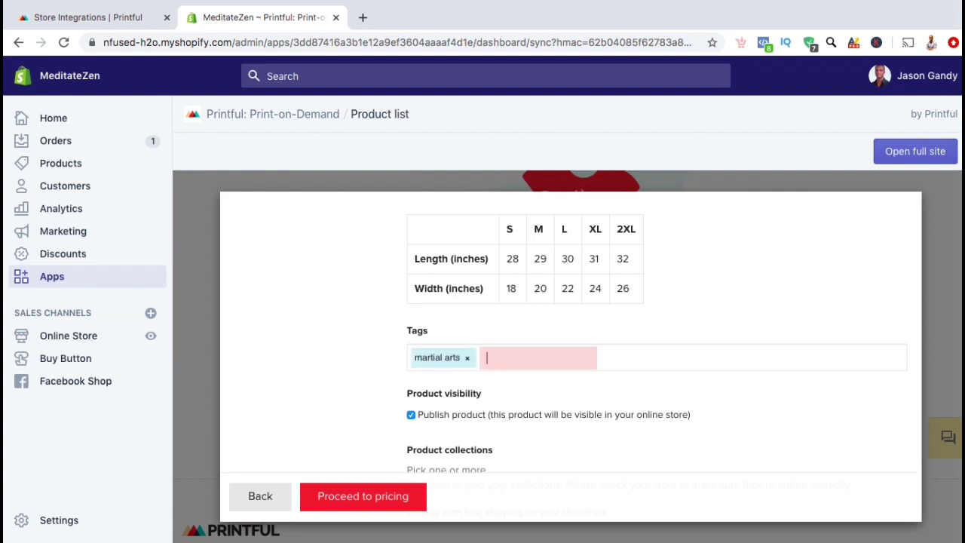
text(karate)
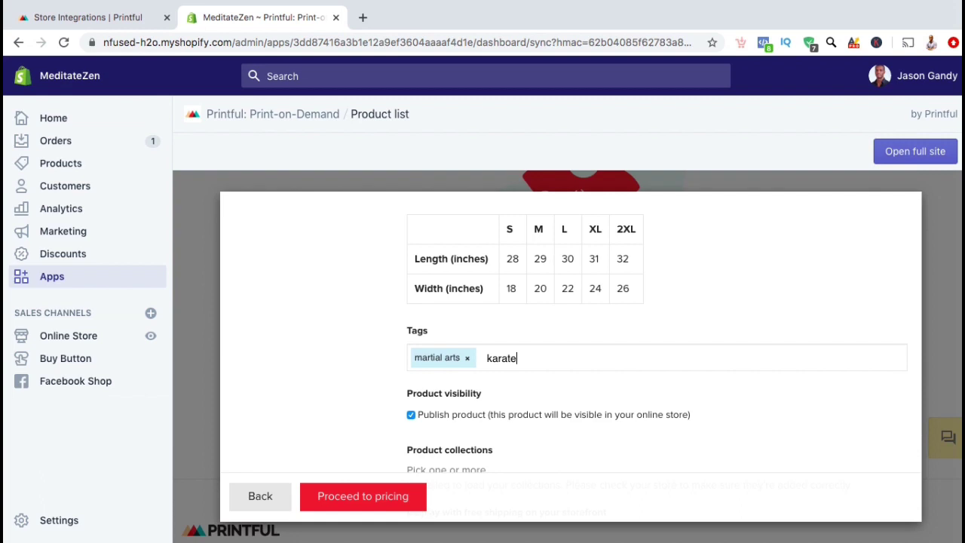
key(Return)
text(kung fu)
key(Return)
text(mma)
key(Return)
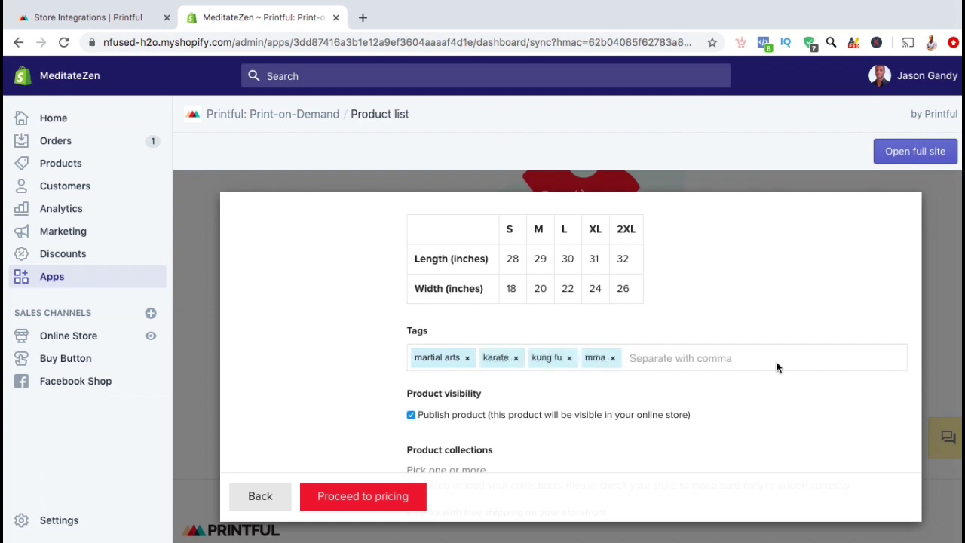
Review the visibility, collections and free shipping options, and proceed to pricing.
scroll(765, 414, down, 3)
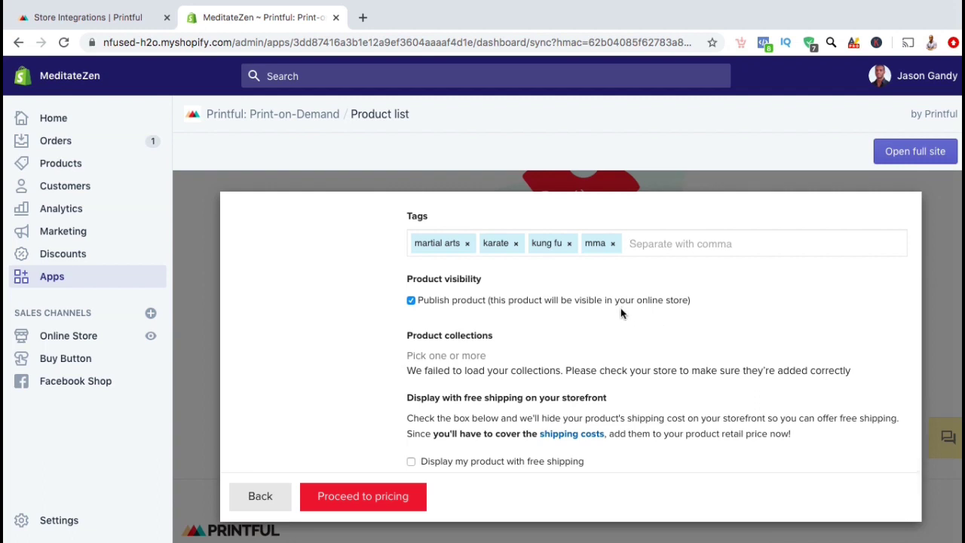
scroll(660, 353, down, 1)
click(660, 353)
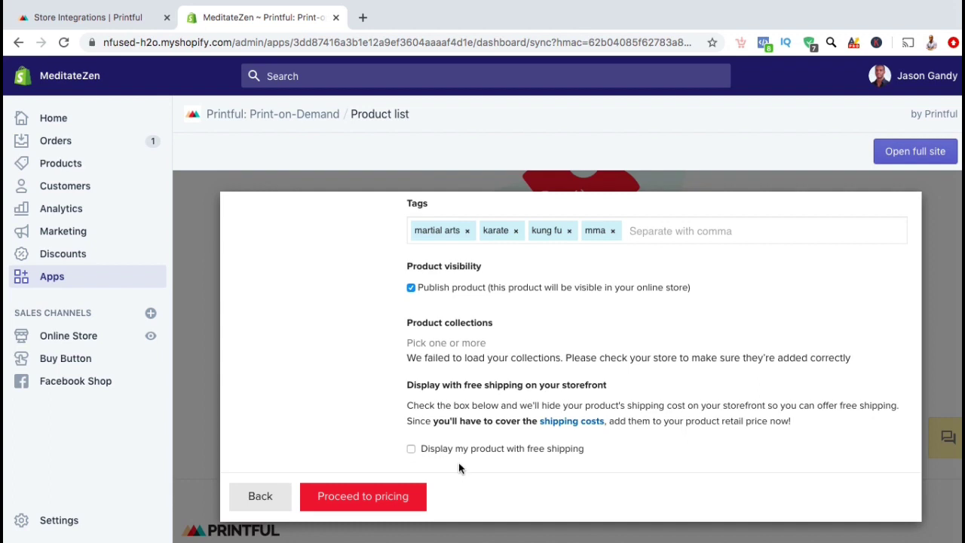
click(408, 497)
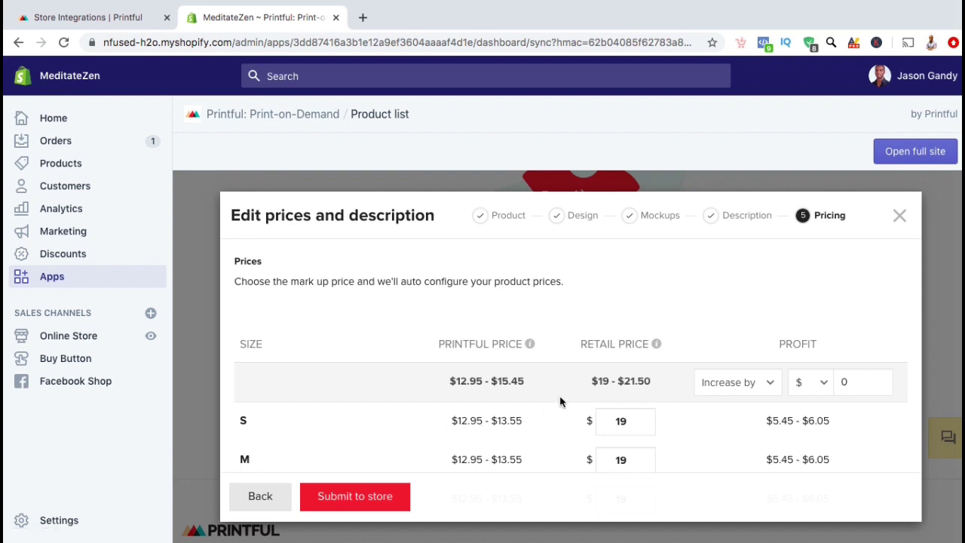
Set the retail price to $21 for L and XL and $24 for 2XL, and submit the product to the store.
scroll(697, 323, down, 2)
scroll(696, 323, down, 2)
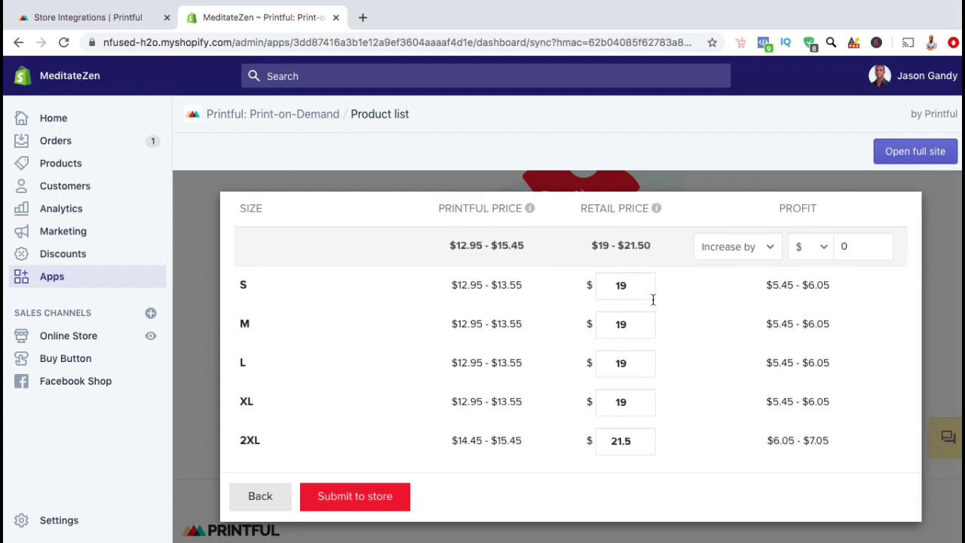
click(625, 324)
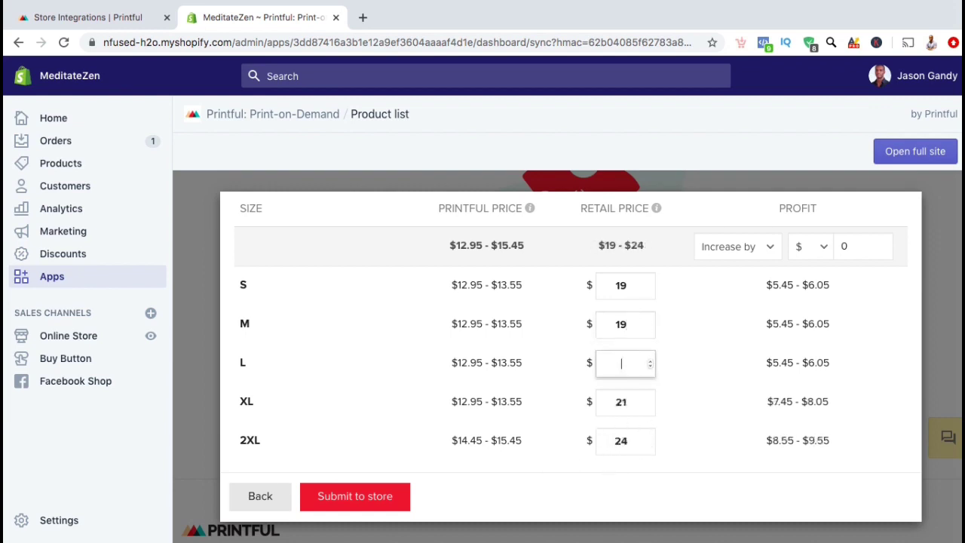
text(21)
click(394, 497)
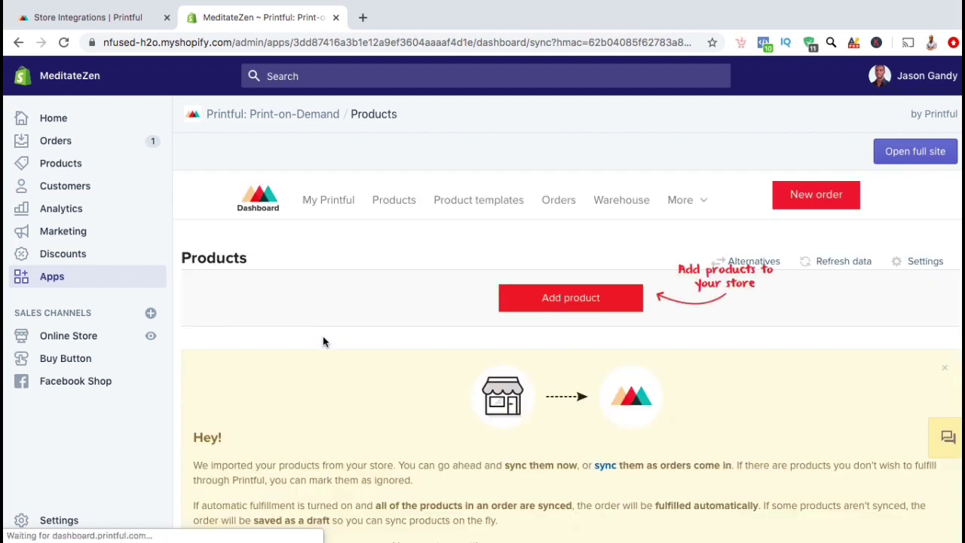
Open the Martial Art Lifestyle T-shirt's live Shopify page from the Printful product list.
scroll(331, 333, down, 1)
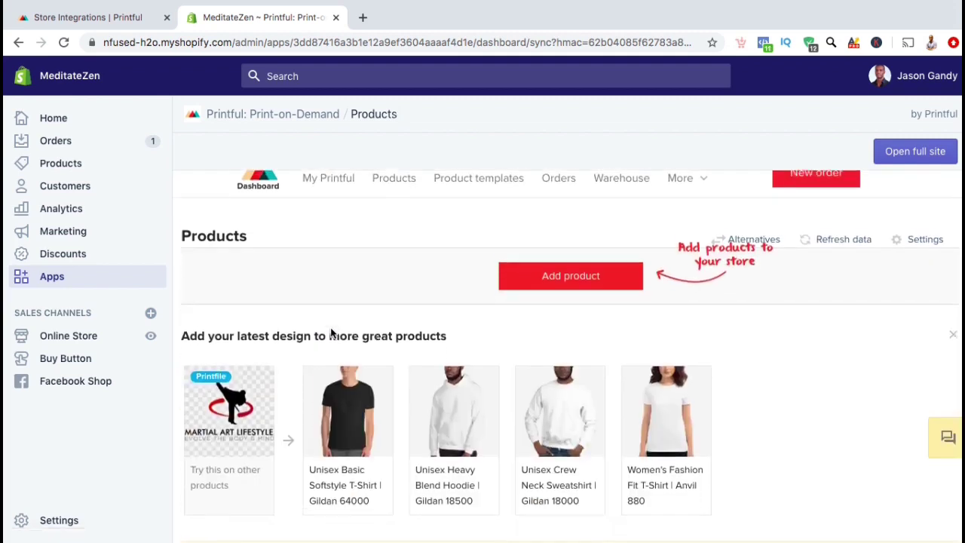
scroll(331, 333, down, 1)
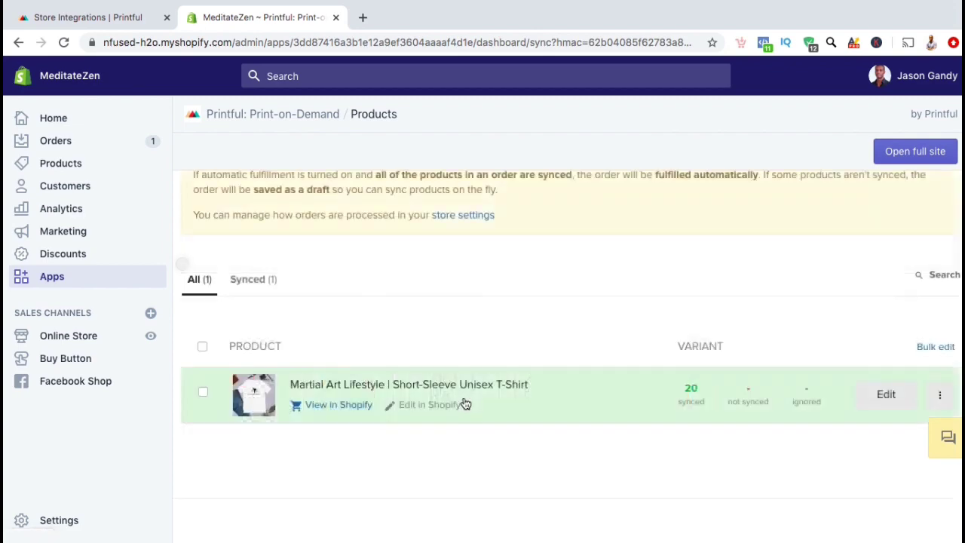
click(338, 405)
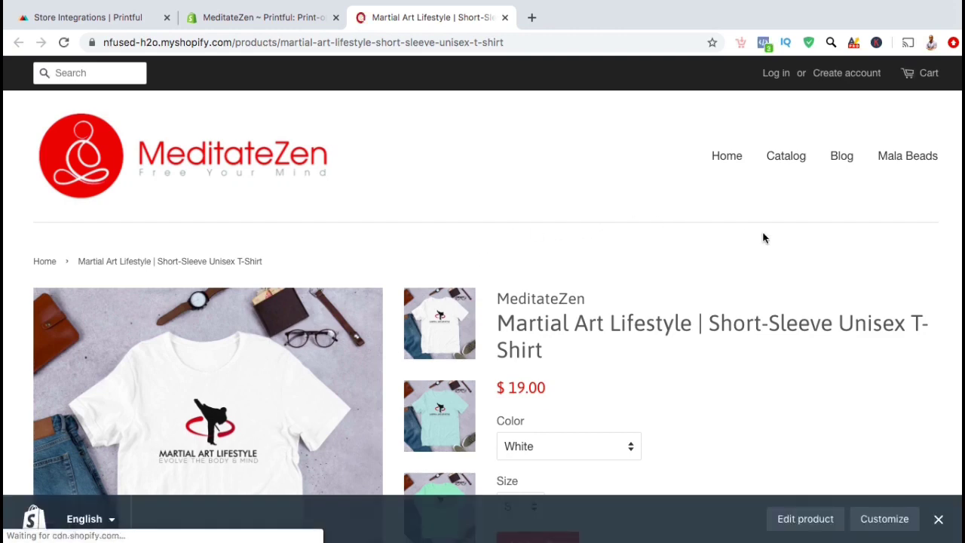
Examine the live product page's mockup images, color and size choices, description and size guide.
scroll(763, 239, down, 3)
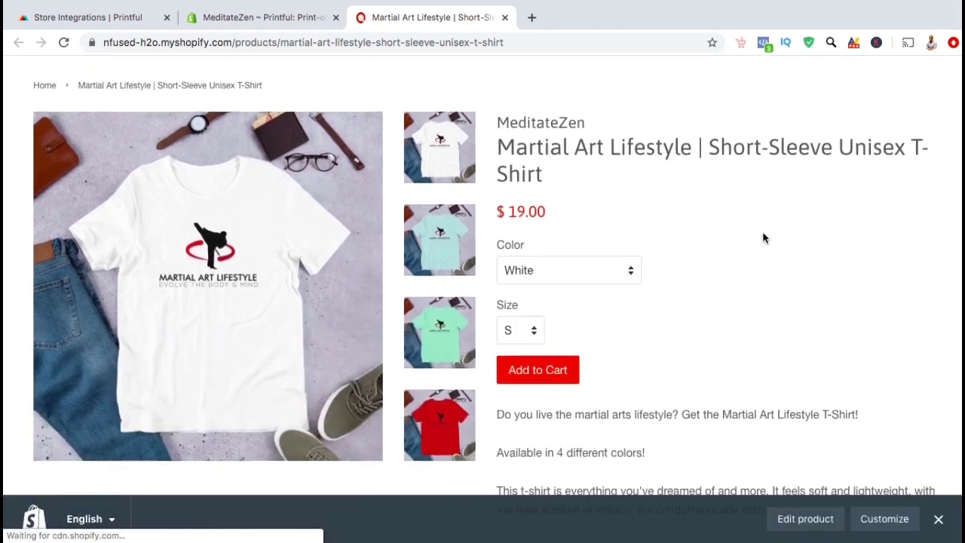
scroll(765, 239, down, 1)
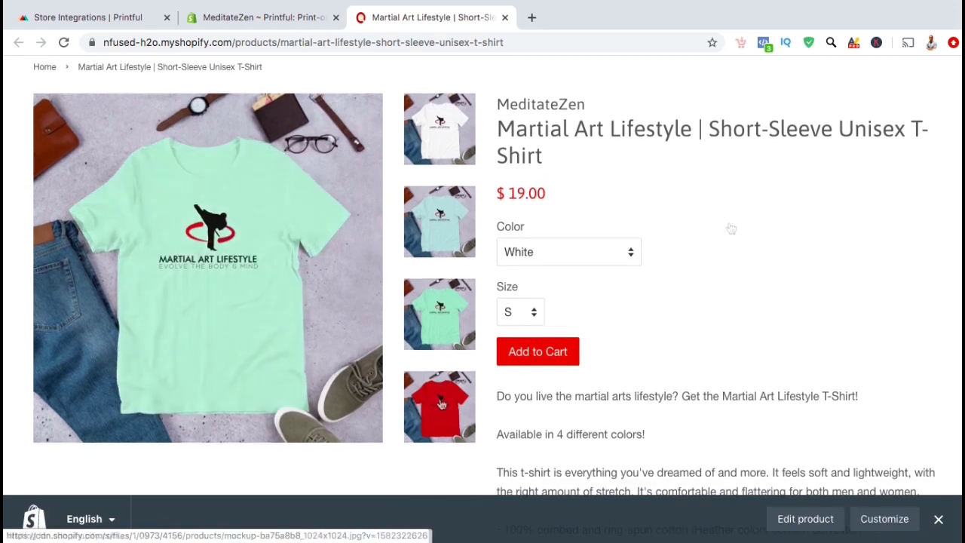
click(640, 252)
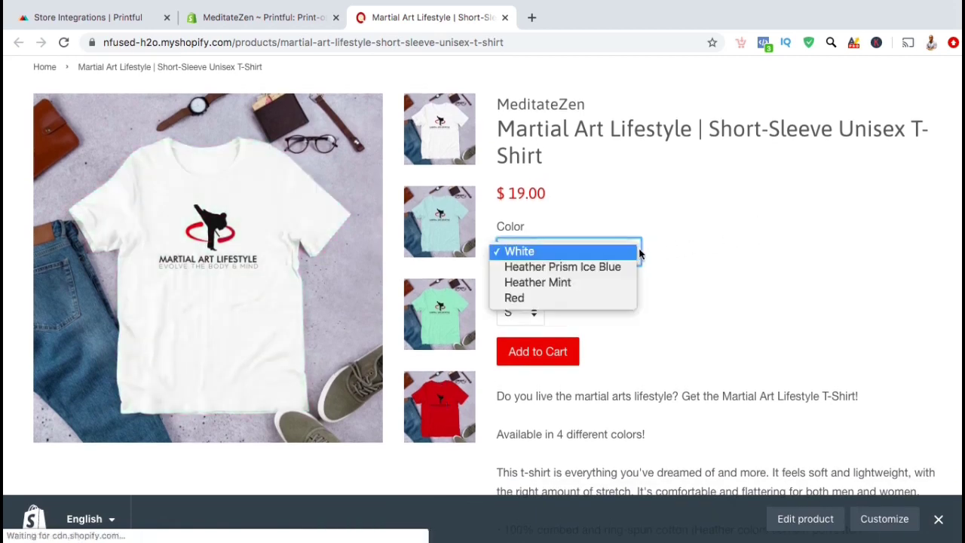
click(685, 247)
scroll(685, 247, down, 1)
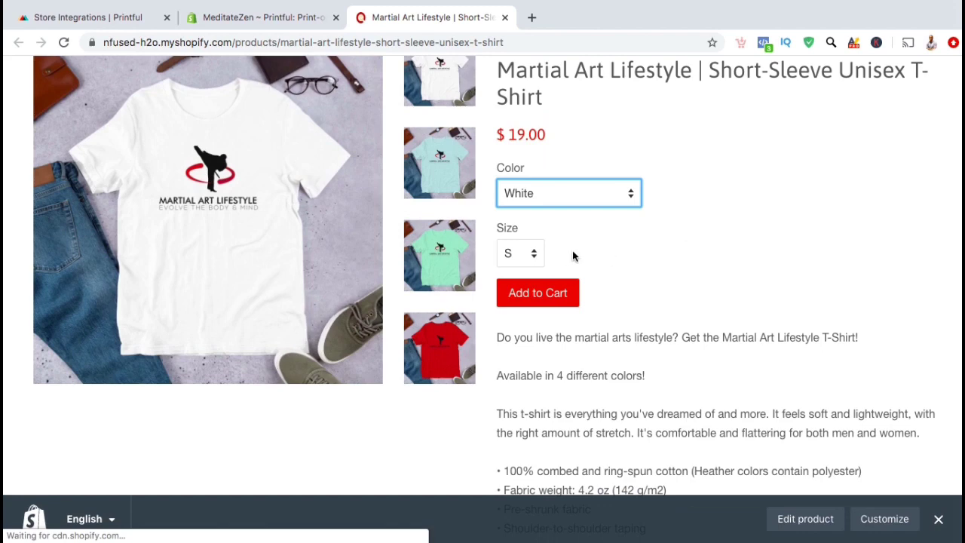
click(536, 254)
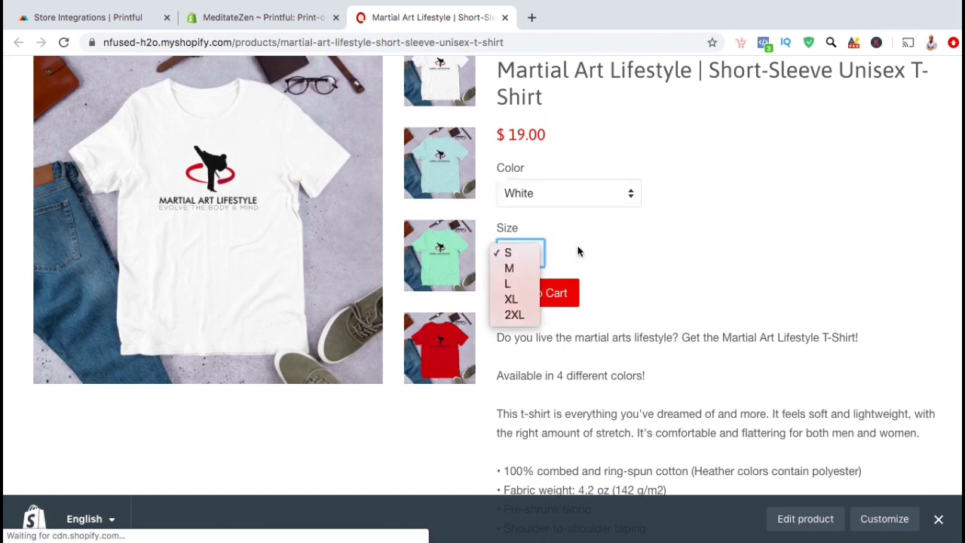
click(614, 253)
scroll(685, 281, down, 3)
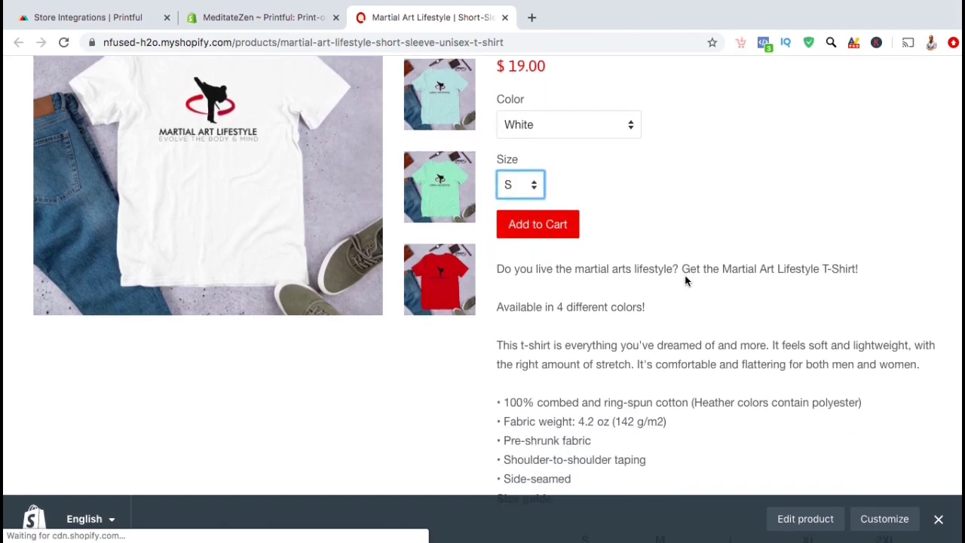
scroll(685, 281, down, 5)
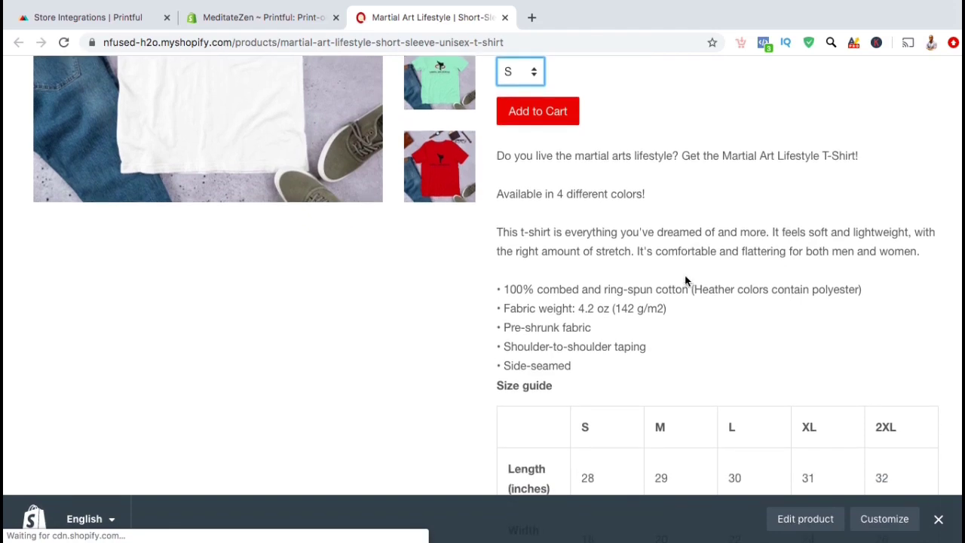
key(Down)
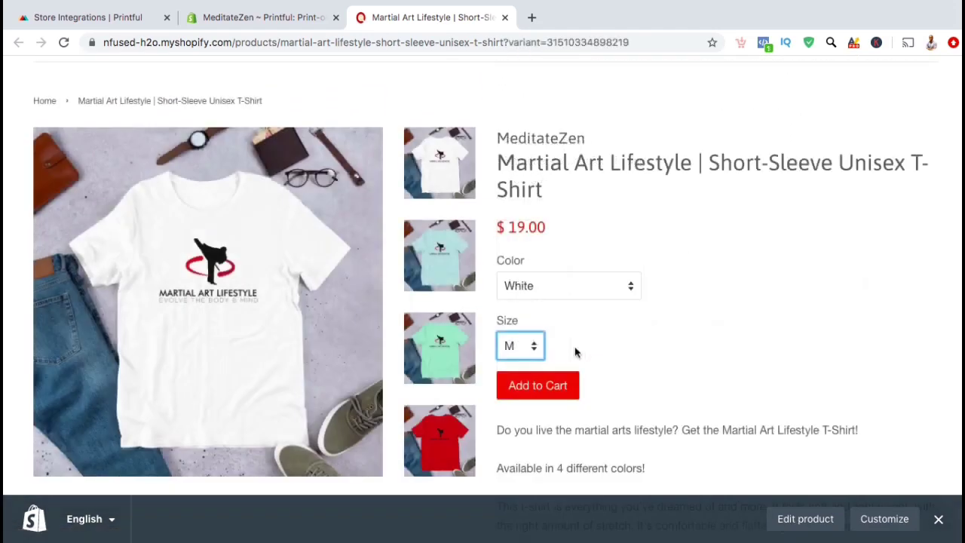
Add the white, size M T-shirt to the cart, proceed to checkout and review the contact and shipping address form.
click(552, 399)
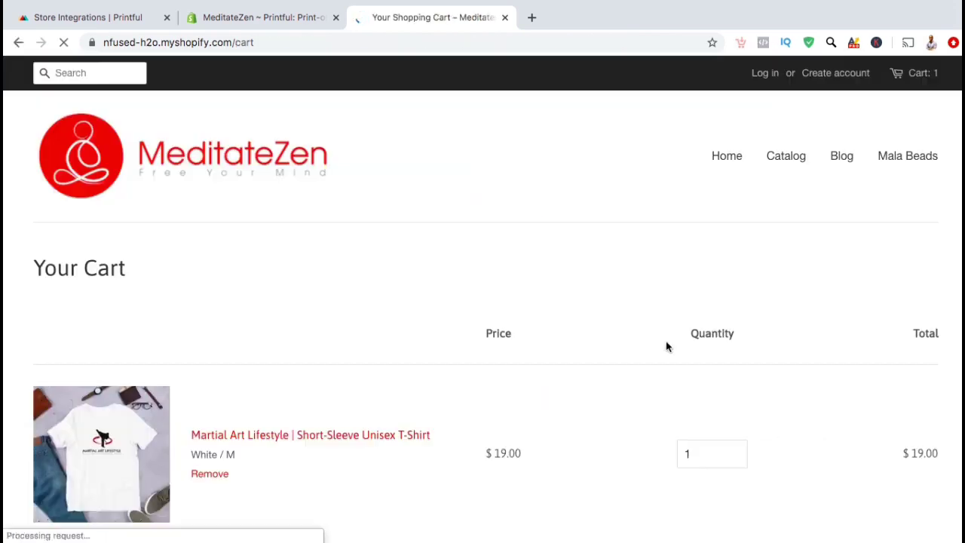
scroll(666, 347, down, 3)
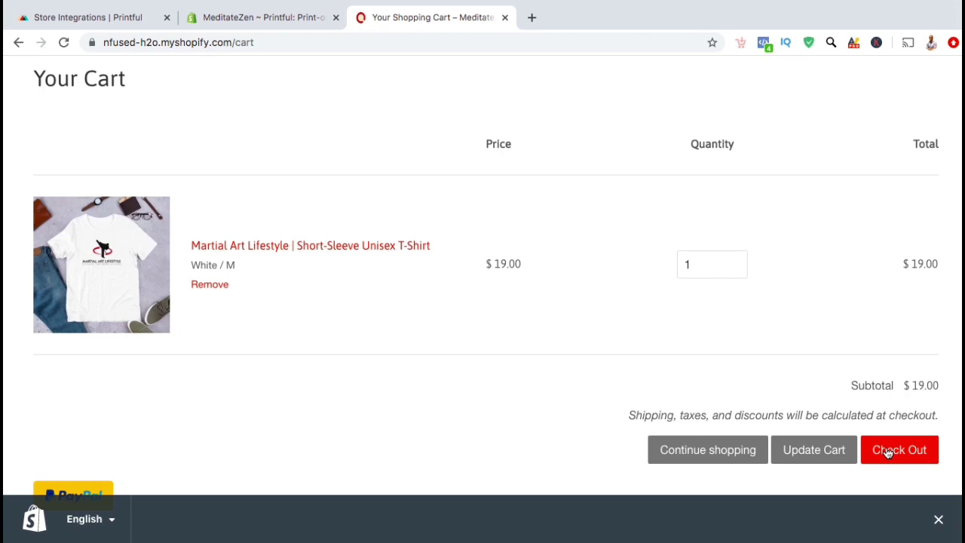
click(887, 451)
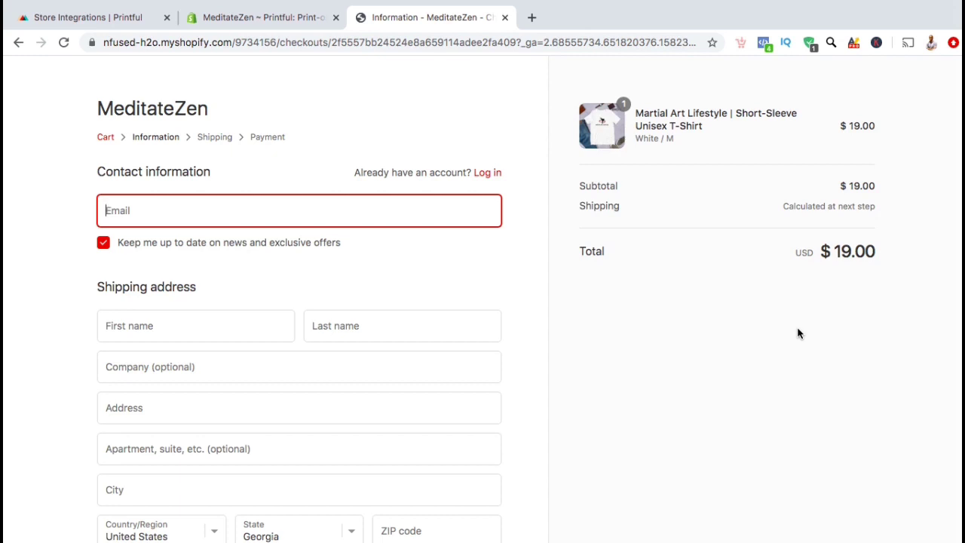
scroll(799, 333, down, 3)
scroll(799, 334, up, 1)
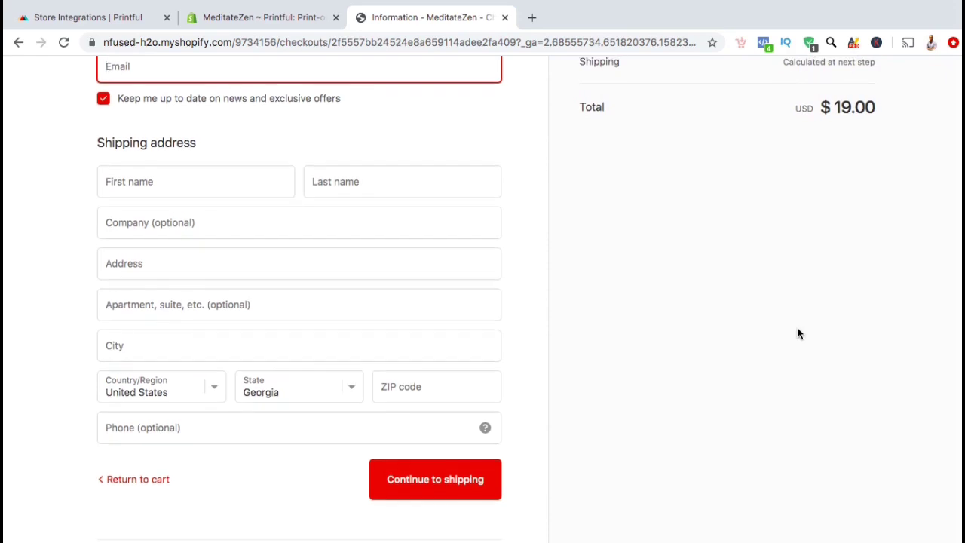
Return to the Shopify admin and open the Martial Art Lifestyle T-shirt from the store's product list.
key(ctrl+shift+Tab)
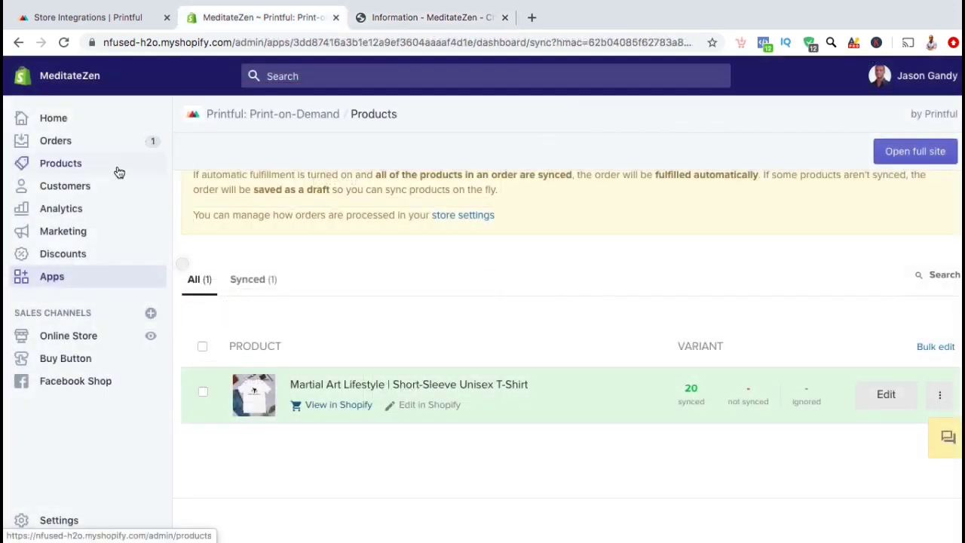
click(119, 172)
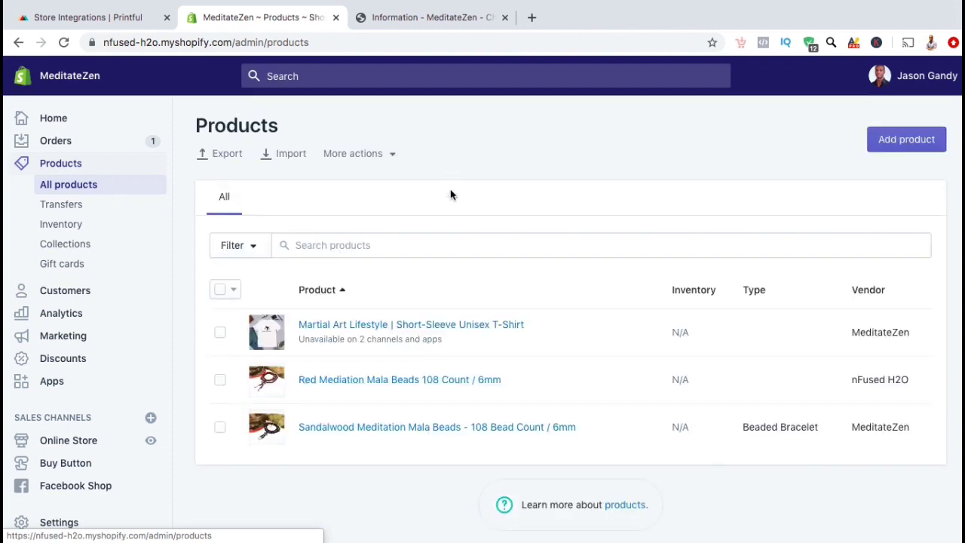
click(477, 327)
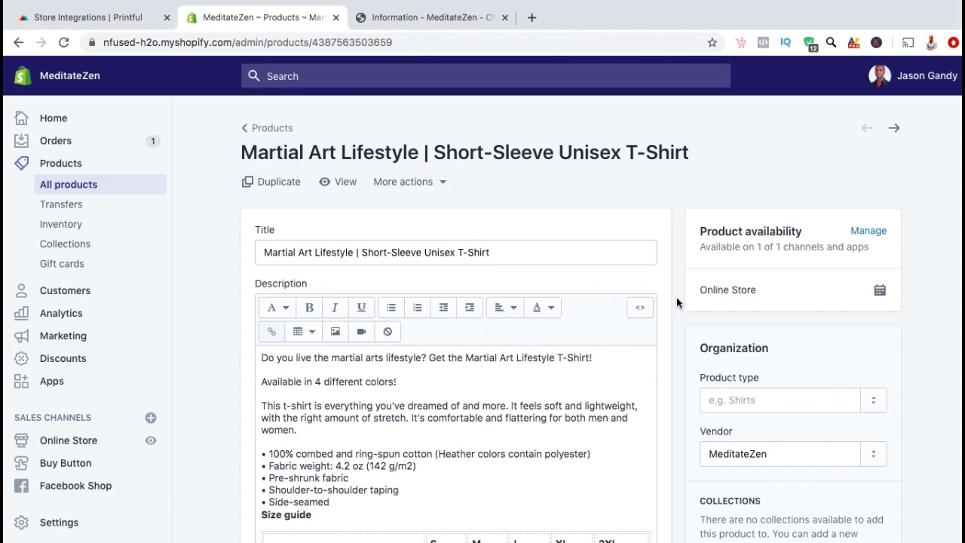
Set the T-shirt's product type to a new type named Shirts.
scroll(677, 297, down, 5)
click(733, 230)
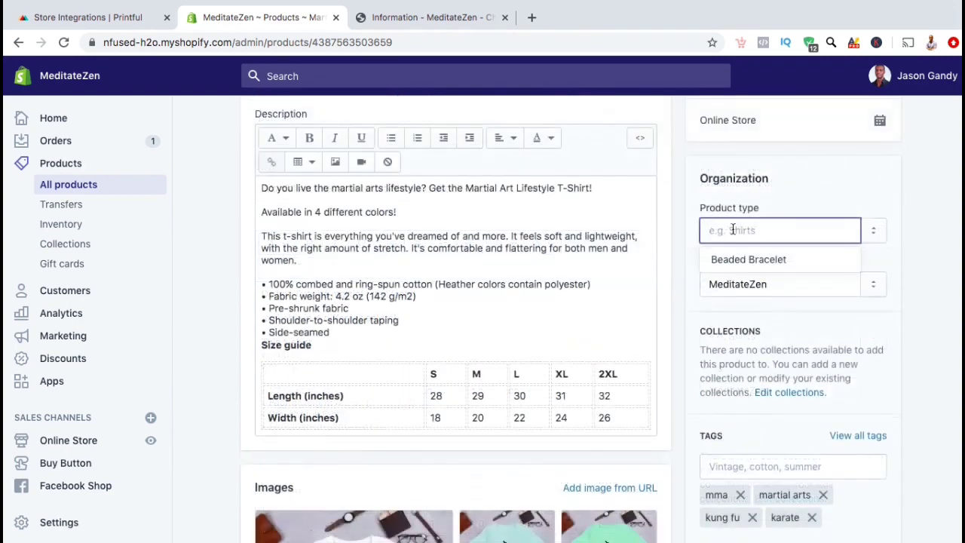
text(Shirts)
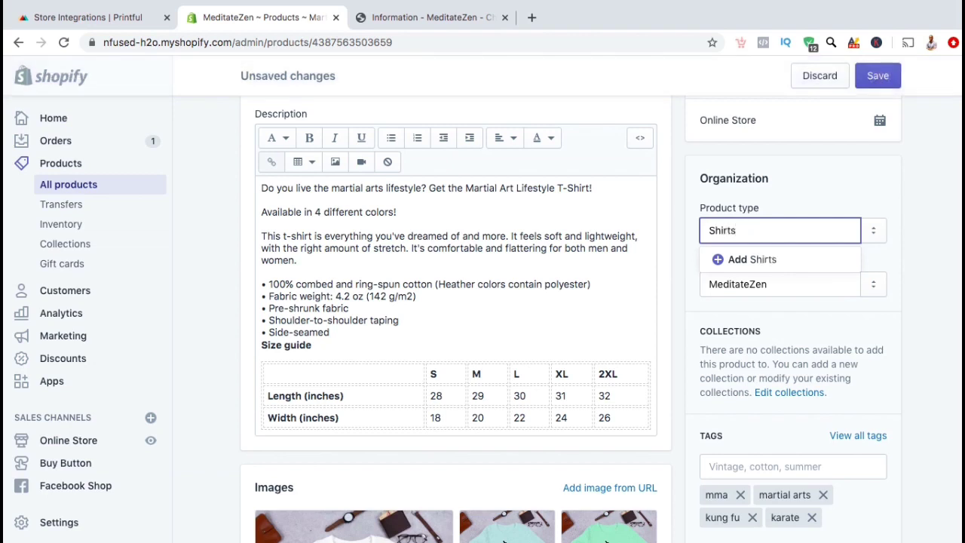
click(723, 260)
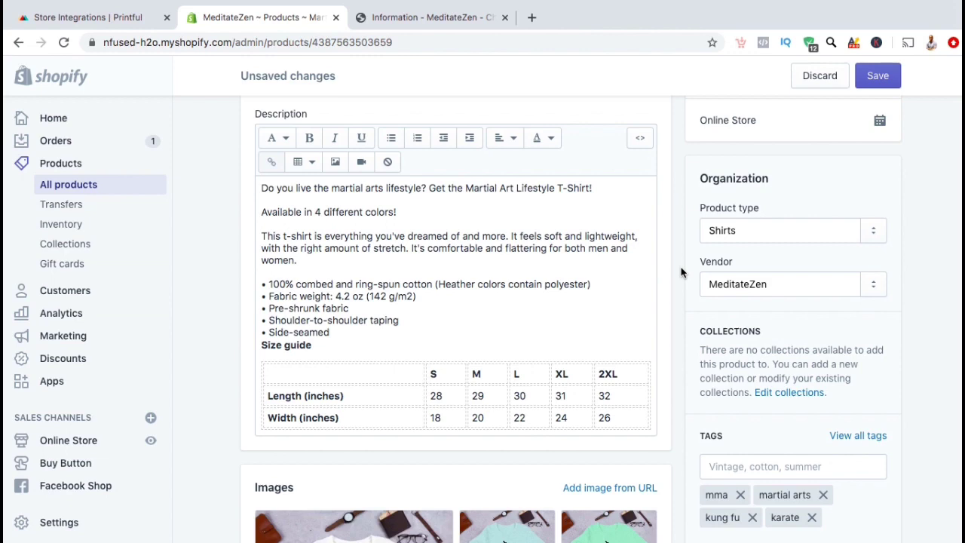
Review the product's tags, images, color and size variants with their prices, and the search engine listing preview.
scroll(682, 273, down, 5)
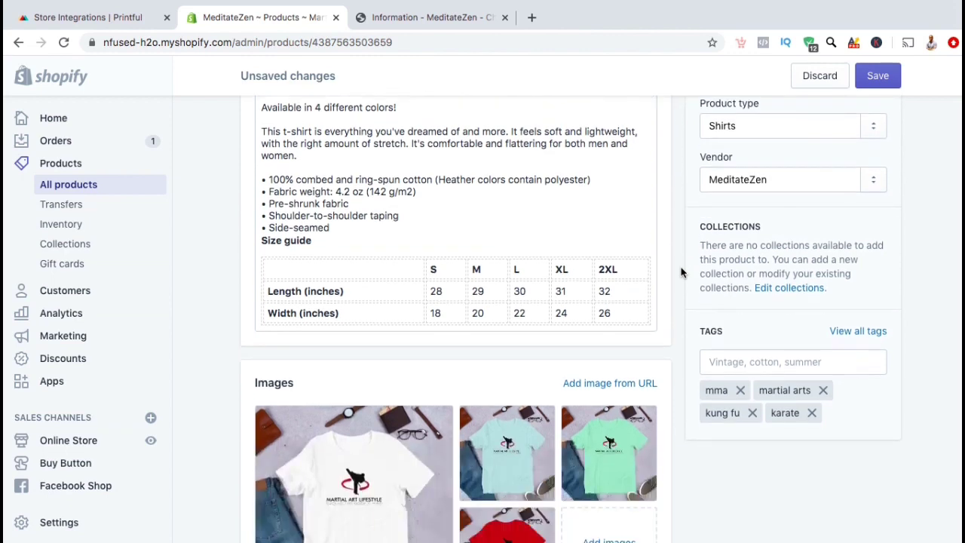
scroll(682, 273, down, 3)
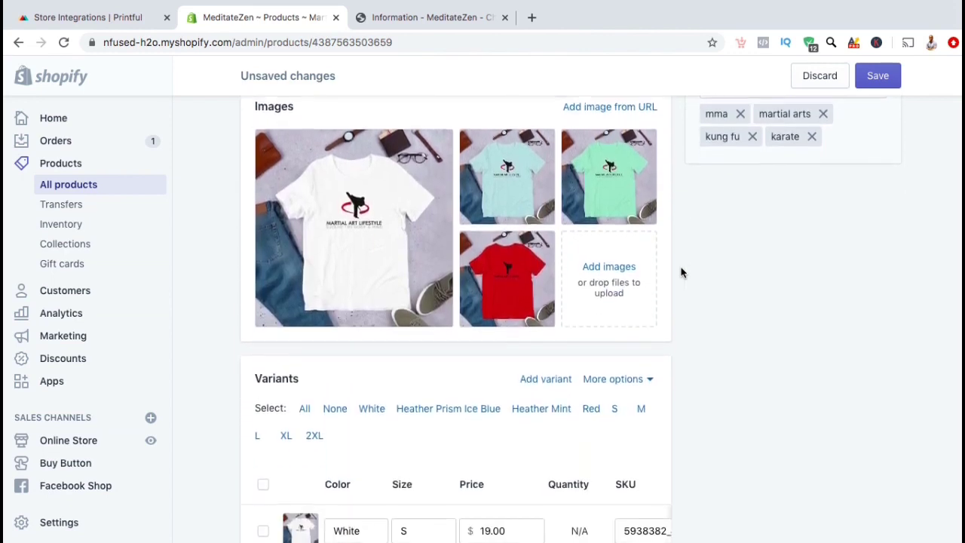
scroll(686, 275, down, 2)
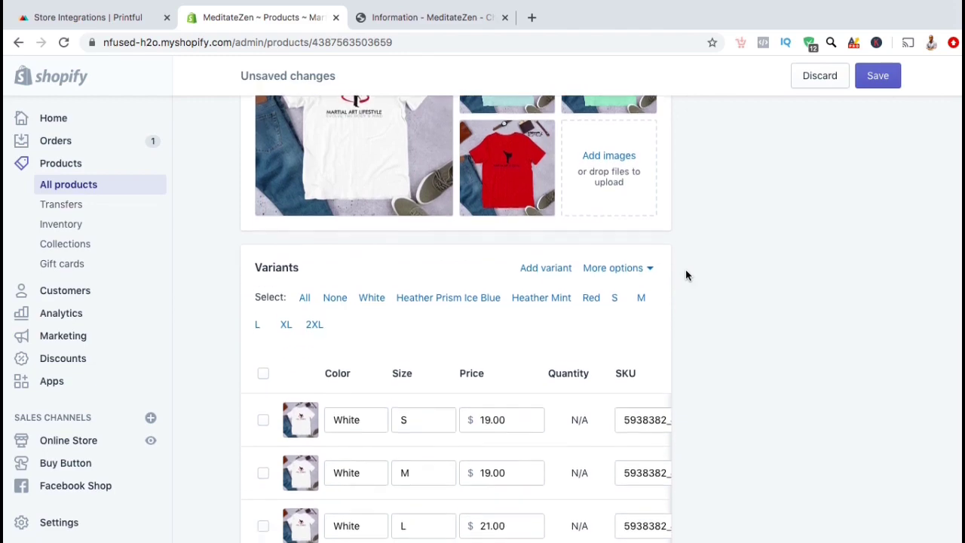
scroll(687, 275, down, 12)
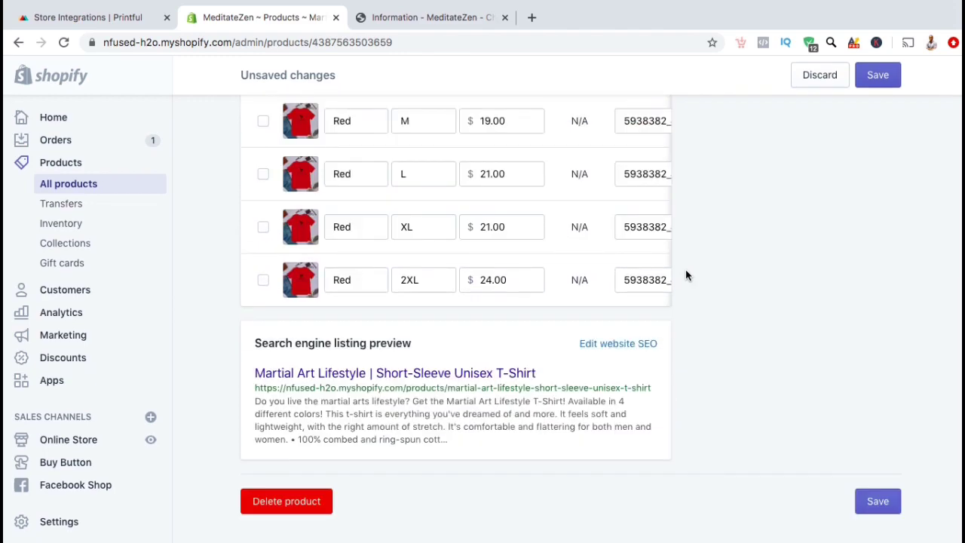